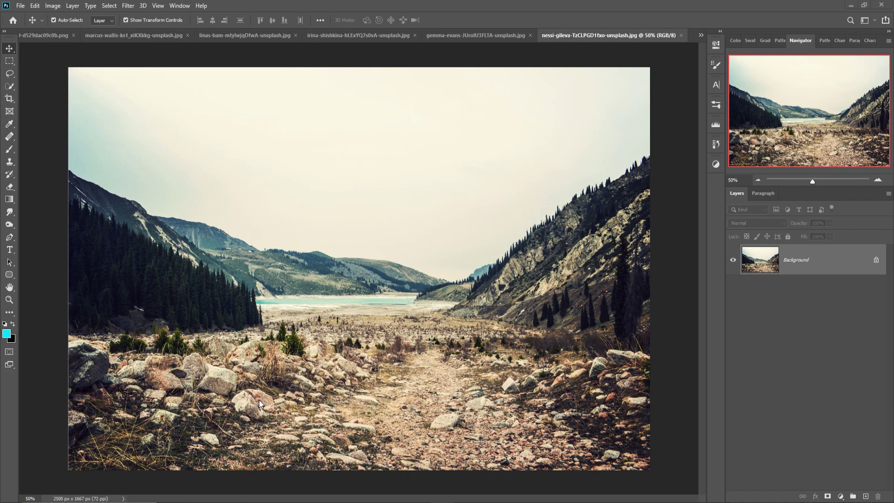
- Lasso around the rocky foreground below the horizon and copy it onto Layer 1
{"action": "left_click", "coordinate": [21, 5]}
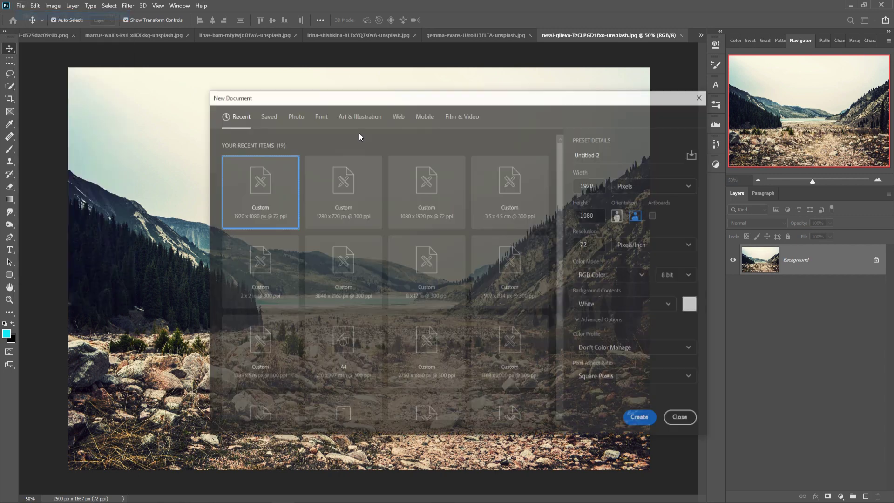
{"action": "left_click", "coordinate": [702, 95]}
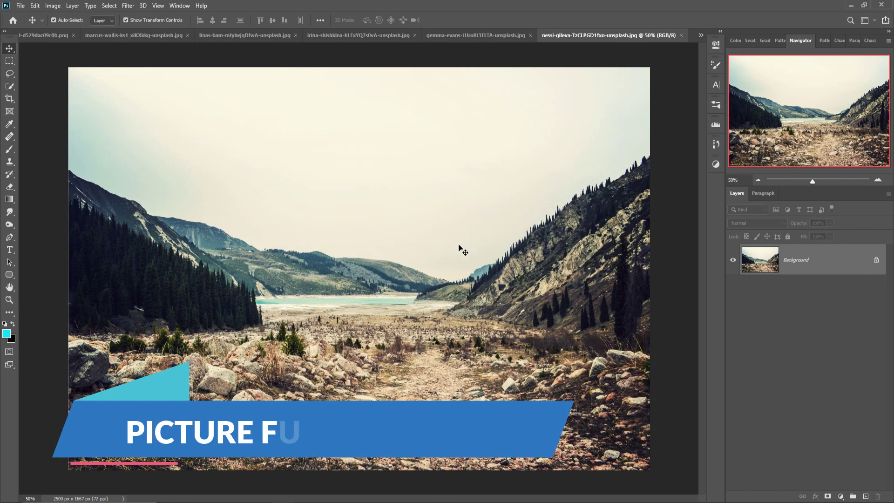
{"action": "left_click", "coordinate": [9, 73]}
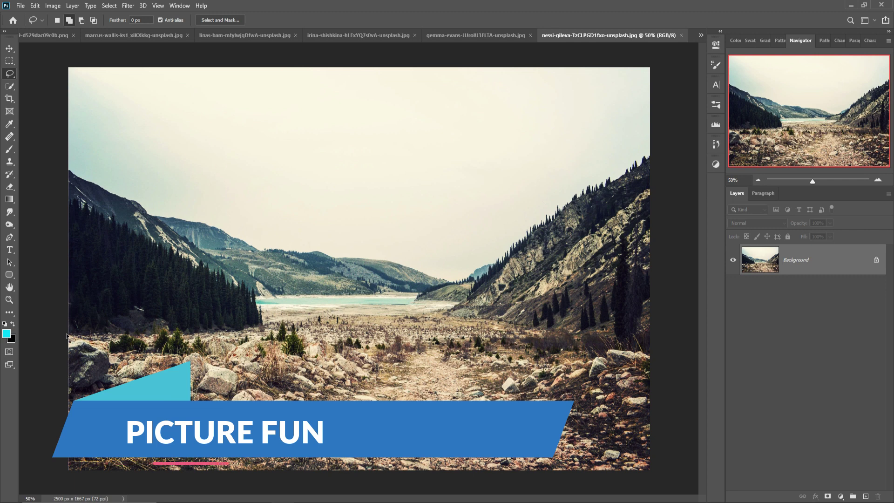
{"action": "mouse_move", "coordinate": [68, 334]}
{"action": "left_mouse_down"}
{"action": "mouse_move", "coordinate": [649, 326]}
{"action": "mouse_move", "coordinate": [654, 416]}
{"action": "left_mouse_up"}
{"action": "left_click_drag", "start_coordinate": [661, 486], "coordinate": [135, 484]}
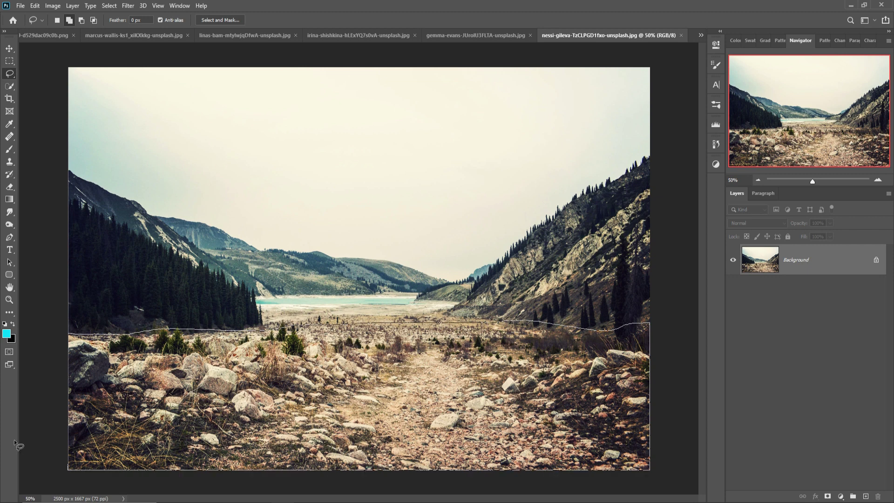
{"action": "left_click_drag", "start_coordinate": [15, 442], "coordinate": [8, 362]}
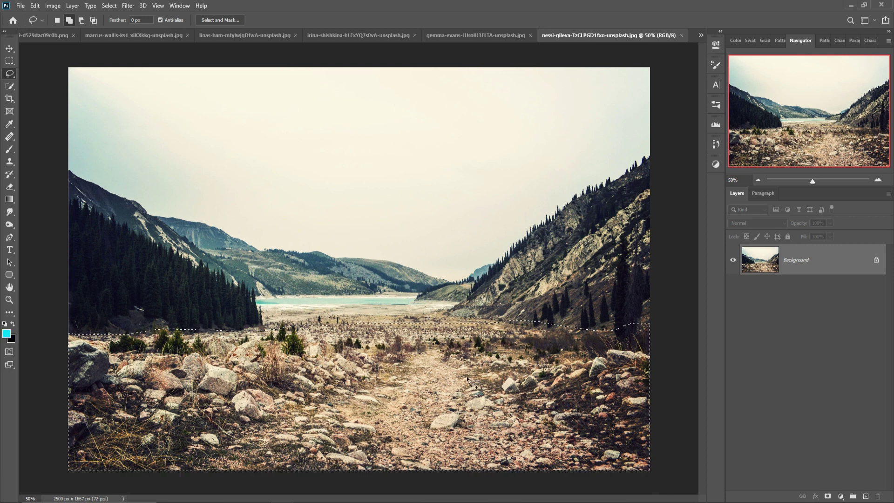
{"action": "key", "text": "ctrl+j"}
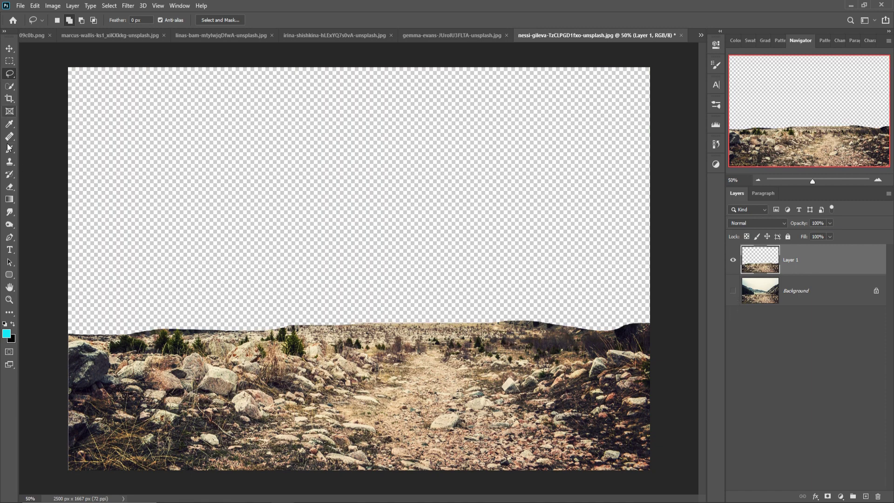
{"action": "left_click", "coordinate": [9, 162]}
- With a 60 px Clone Stamp, cover the left and centre-left ridge shrubs with rock
{"action": "key", "text": "bracketleft"}
{"action": "key", "text": "bracketleft"}
{"action": "key", "text": "bracketleft"}
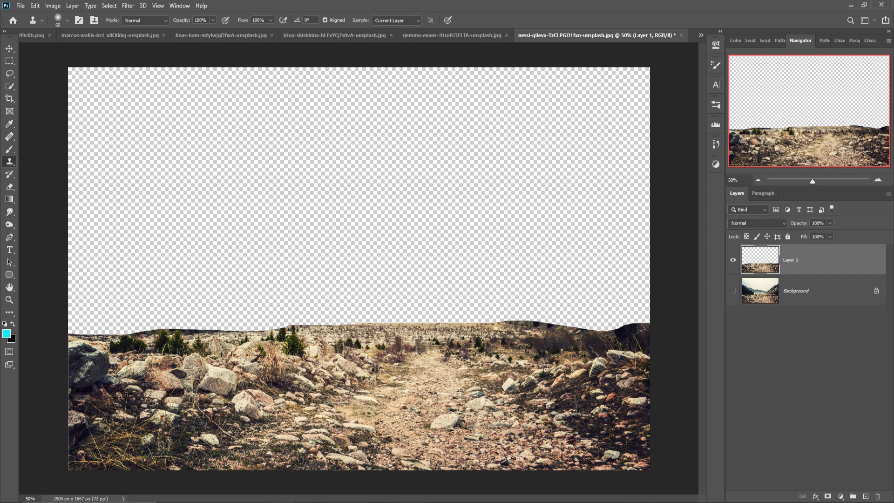
{"action": "left_click_drag", "start_coordinate": [206, 352], "coordinate": [124, 347]}
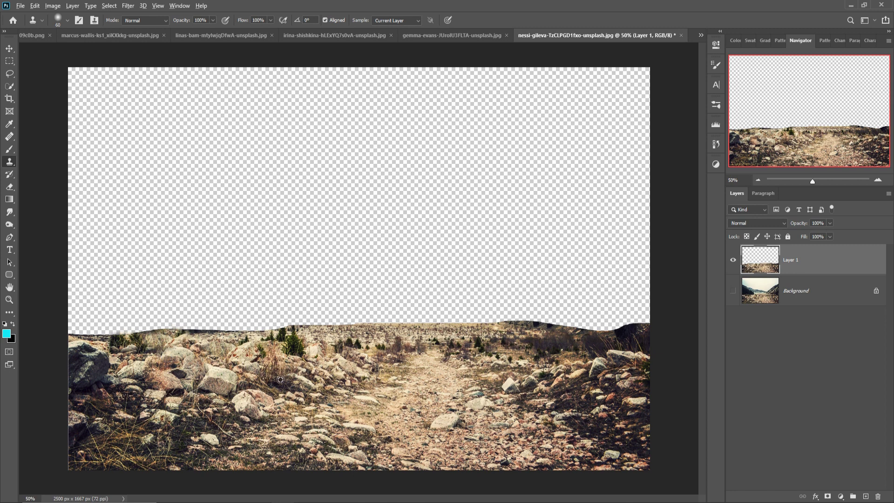
{"action": "left_click_drag", "start_coordinate": [172, 354], "coordinate": [80, 344]}
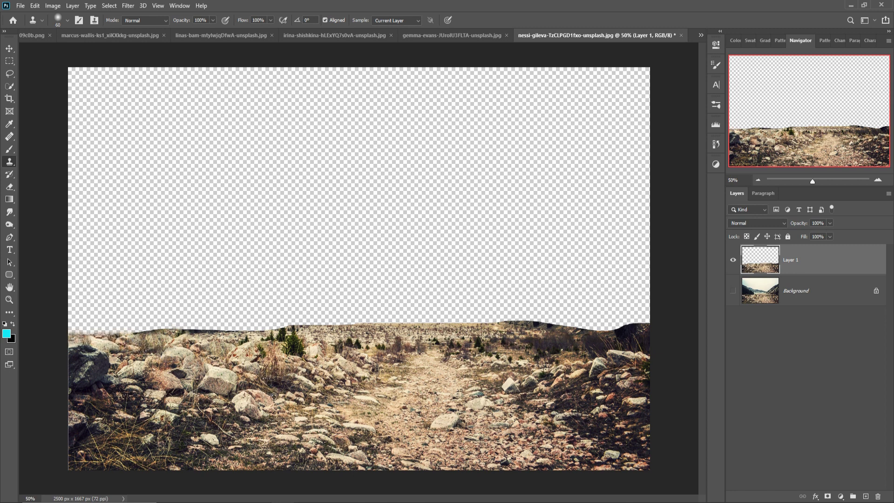
{"action": "left_click", "coordinate": [330, 379], "text": "alt"}
{"action": "left_click_drag", "start_coordinate": [305, 355], "coordinate": [251, 344]}
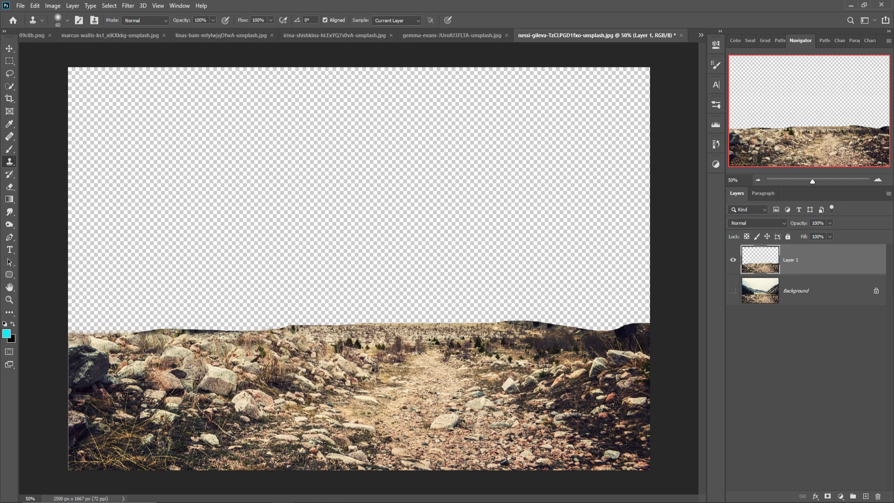
- Clone path and stone texture over shrubs around the trail and the right ridge
{"action": "left_click", "coordinate": [408, 379], "text": "alt"}
{"action": "left_click_drag", "start_coordinate": [368, 358], "coordinate": [406, 349]}
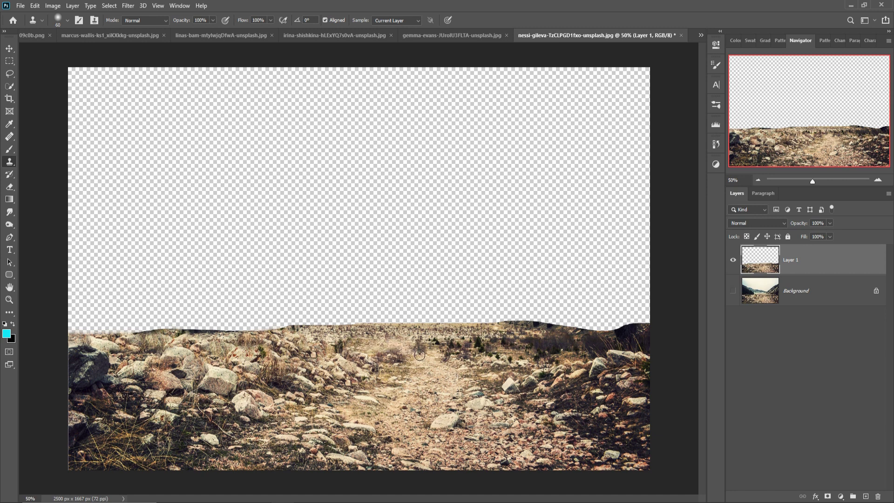
{"action": "left_click", "coordinate": [410, 393], "text": "alt"}
{"action": "mouse_move", "coordinate": [458, 365]}
{"action": "left_mouse_down"}
{"action": "mouse_move", "coordinate": [479, 347]}
{"action": "mouse_move", "coordinate": [614, 343]}
{"action": "left_mouse_up"}
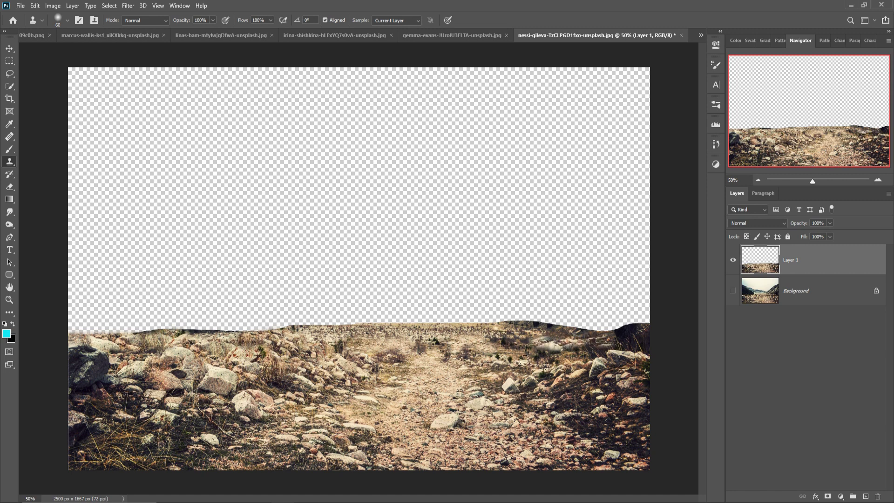
{"action": "mouse_move", "coordinate": [525, 361]}
{"action": "left_mouse_down"}
{"action": "mouse_move", "coordinate": [600, 346]}
{"action": "mouse_move", "coordinate": [561, 334]}
{"action": "mouse_move", "coordinate": [605, 352]}
{"action": "mouse_move", "coordinate": [535, 358]}
{"action": "left_mouse_up"}
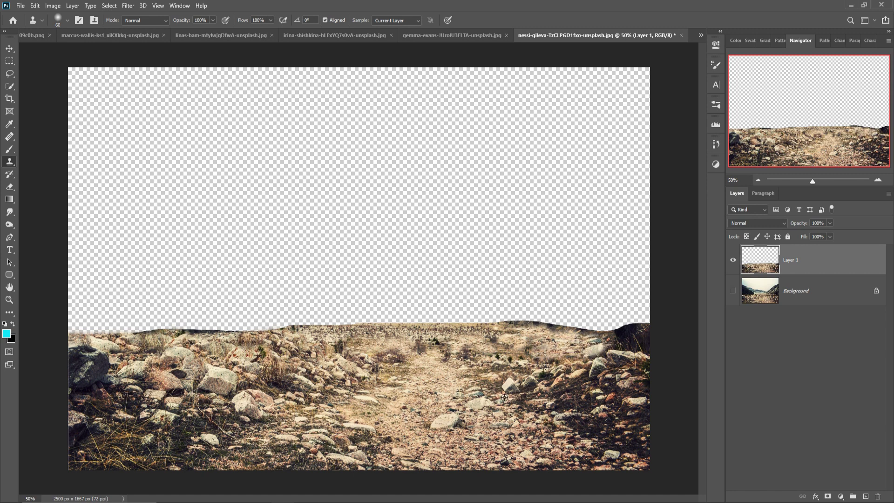
{"action": "mouse_move", "coordinate": [649, 346]}
{"action": "left_mouse_down"}
{"action": "mouse_move", "coordinate": [645, 336]}
{"action": "mouse_move", "coordinate": [502, 329]}
{"action": "mouse_move", "coordinate": [563, 335]}
{"action": "left_mouse_up"}
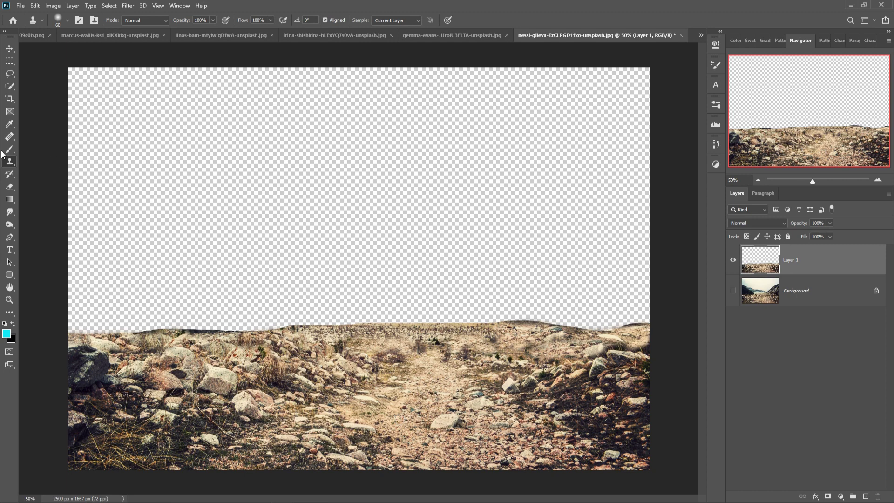
- Pull the rock document out into a floating window
{"action": "left_click", "coordinate": [9, 47]}
{"action": "left_click_drag", "start_coordinate": [595, 44], "coordinate": [595, 61]}
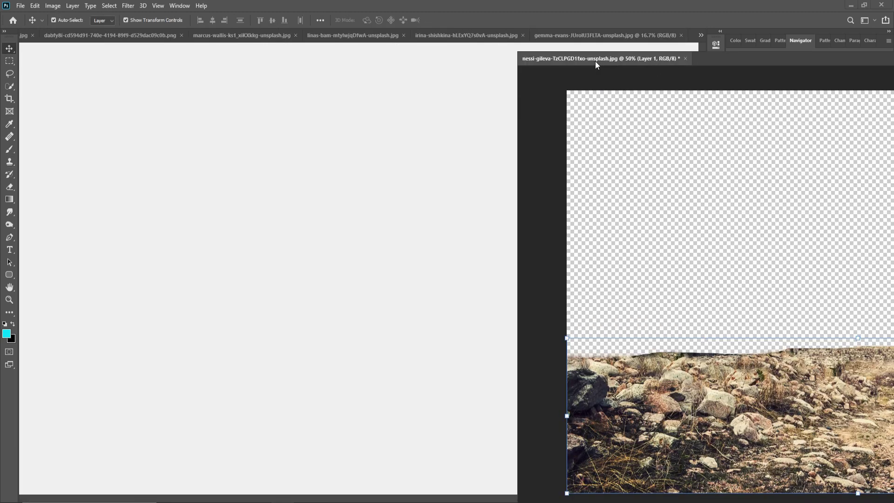
- Switch to the blank Untitled-1 document
{"action": "left_click", "coordinate": [20, 6]}
{"action": "left_click", "coordinate": [698, 34]}
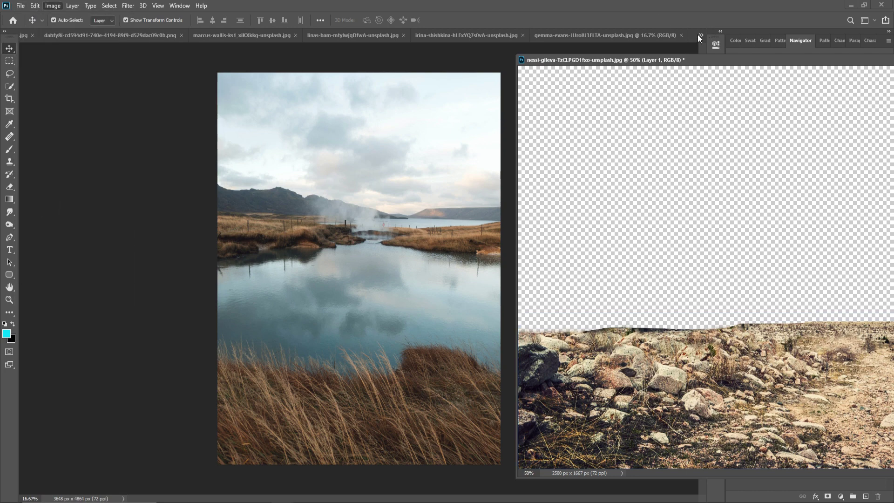
{"action": "left_click", "coordinate": [719, 39]}
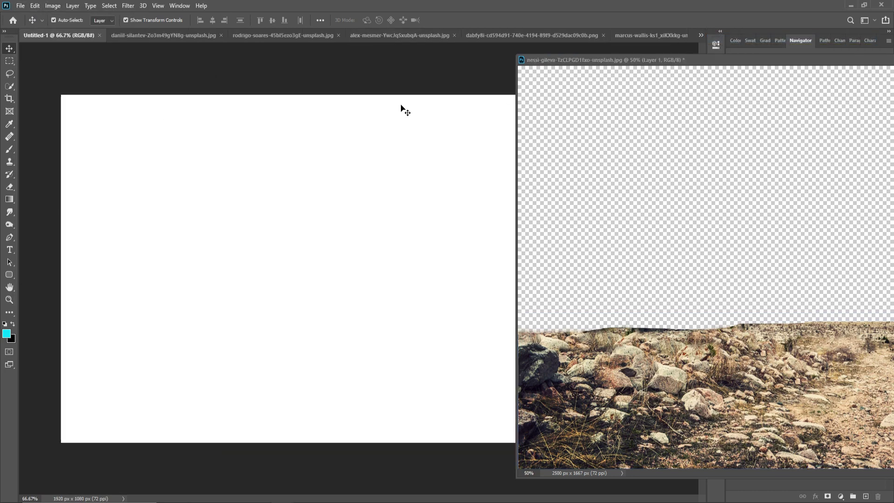
- Crop the blank canvas to a 918 × 1080 px portrait
{"action": "left_click", "coordinate": [10, 98]}
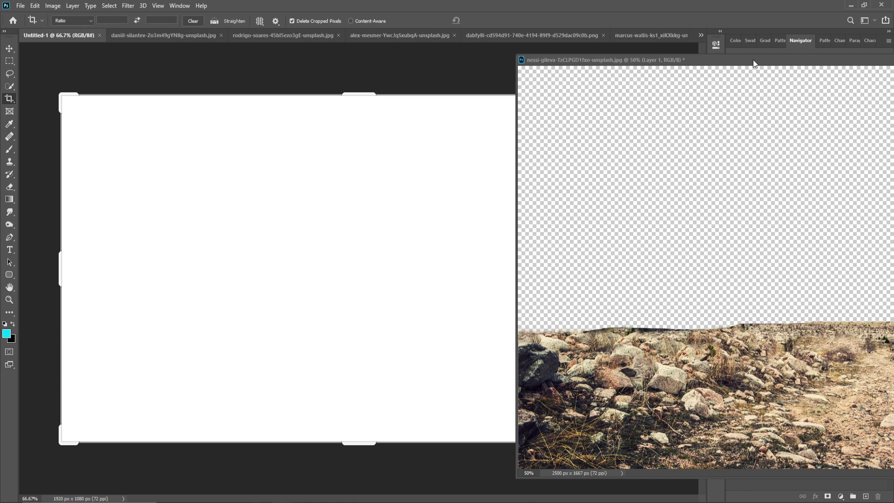
{"action": "left_click_drag", "start_coordinate": [753, 59], "coordinate": [368, 118]}
{"action": "left_click", "coordinate": [677, 116]}
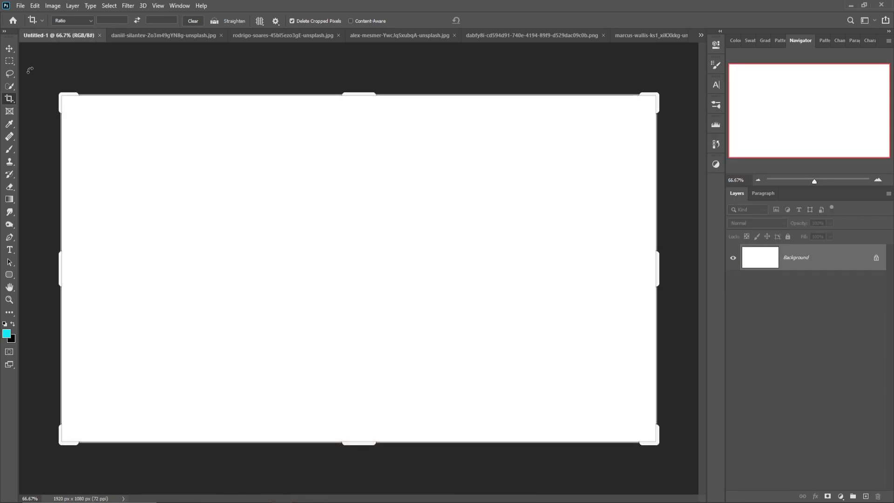
{"action": "left_click_drag", "start_coordinate": [69, 277], "coordinate": [222, 290]}
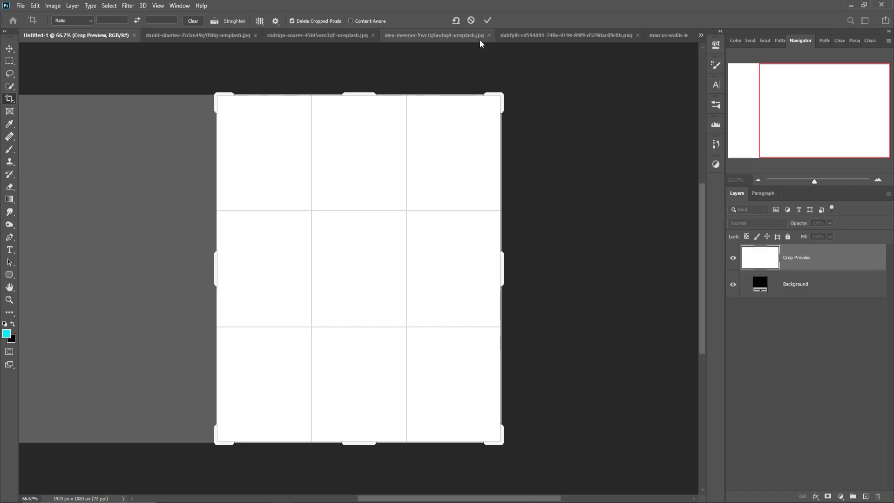
{"action": "left_click", "coordinate": [489, 19]}
{"action": "left_click", "coordinate": [9, 49]}
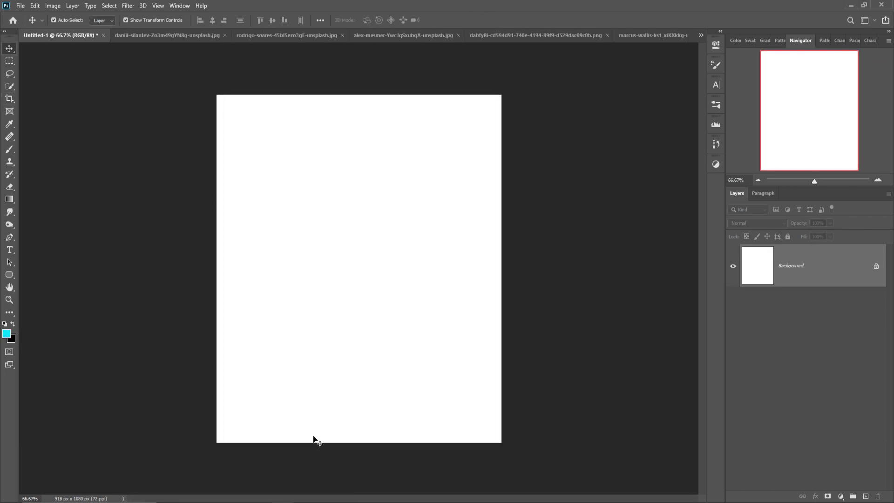
- Copy the rock layer from the floating document into Untitled-1
{"action": "left_click", "coordinate": [339, 481]}
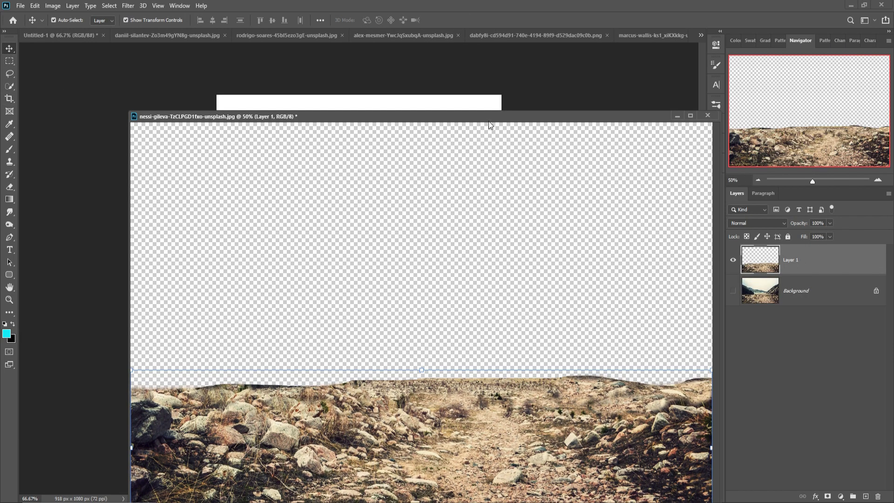
{"action": "left_click_drag", "start_coordinate": [485, 122], "coordinate": [644, 91]}
{"action": "left_click_drag", "start_coordinate": [607, 413], "coordinate": [267, 331]}
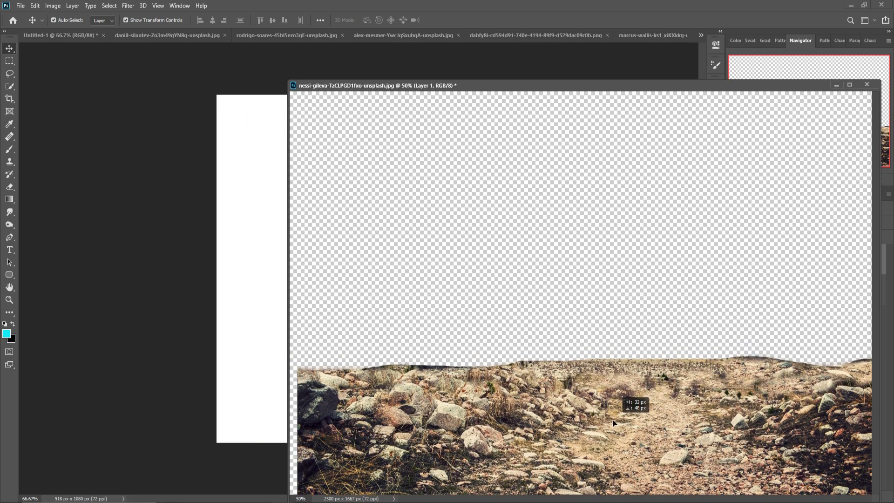
{"action": "left_click", "coordinate": [837, 85]}
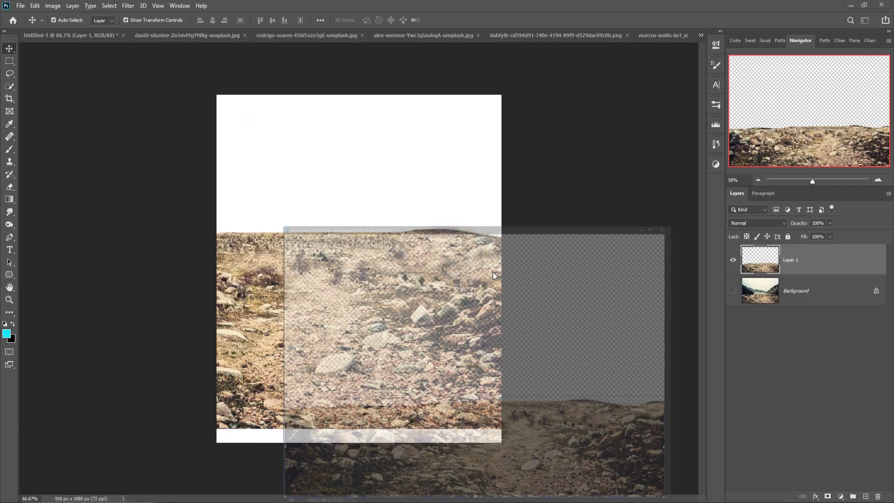
- Scale the rock strip down, lower it, and stretch it wider past the left edge
{"action": "left_click_drag", "start_coordinate": [332, 225], "coordinate": [333, 345]}
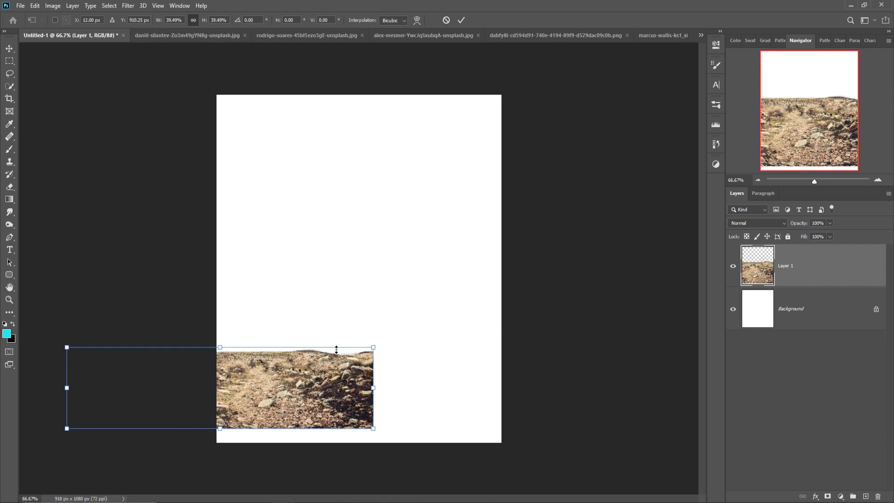
{"action": "left_click_drag", "start_coordinate": [293, 380], "coordinate": [409, 334]}
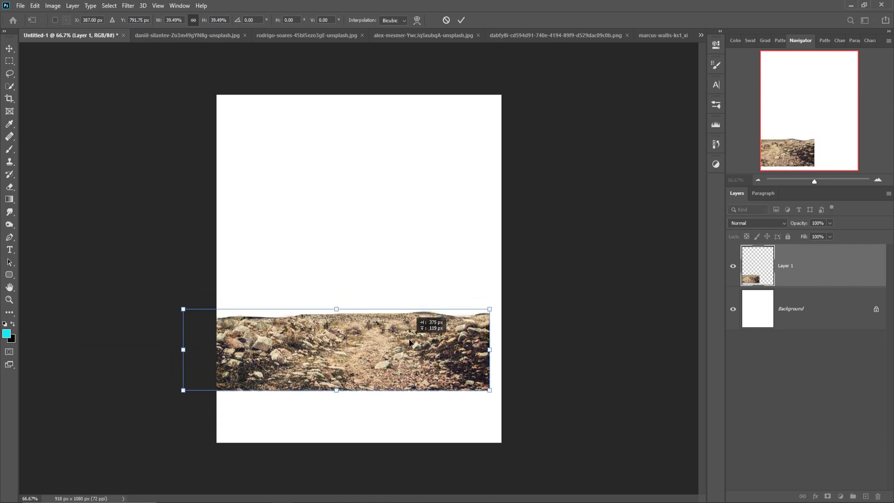
{"action": "left_click_drag", "start_coordinate": [409, 334], "coordinate": [411, 344]}
{"action": "left_click_drag", "start_coordinate": [499, 354], "coordinate": [502, 354]}
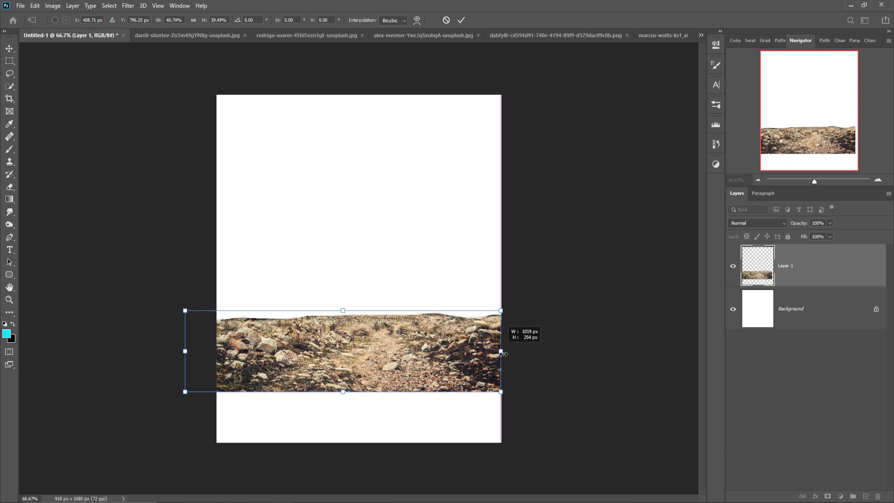
{"action": "left_click_drag", "start_coordinate": [189, 357], "coordinate": [155, 357]}
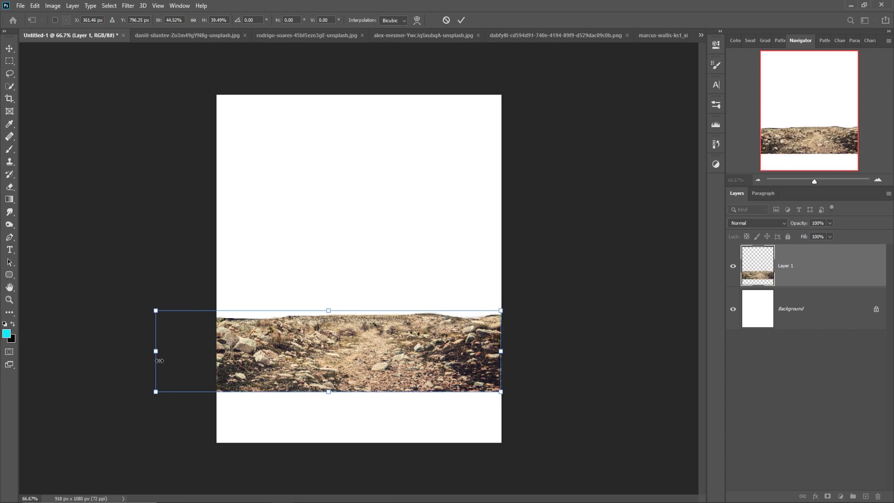
{"action": "left_click", "coordinate": [462, 20]}
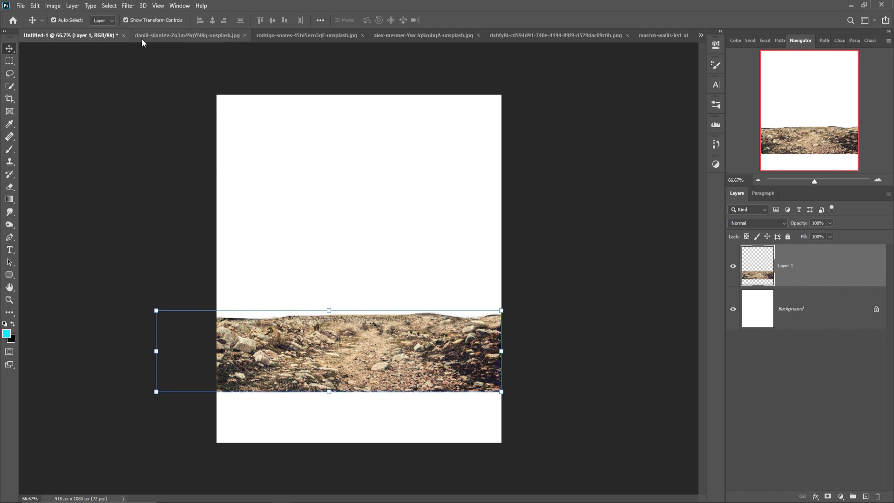
- Browse the cracked-mud, cypress and composite tabs, ending on the mountain peaks photo
{"action": "left_click", "coordinate": [157, 36]}
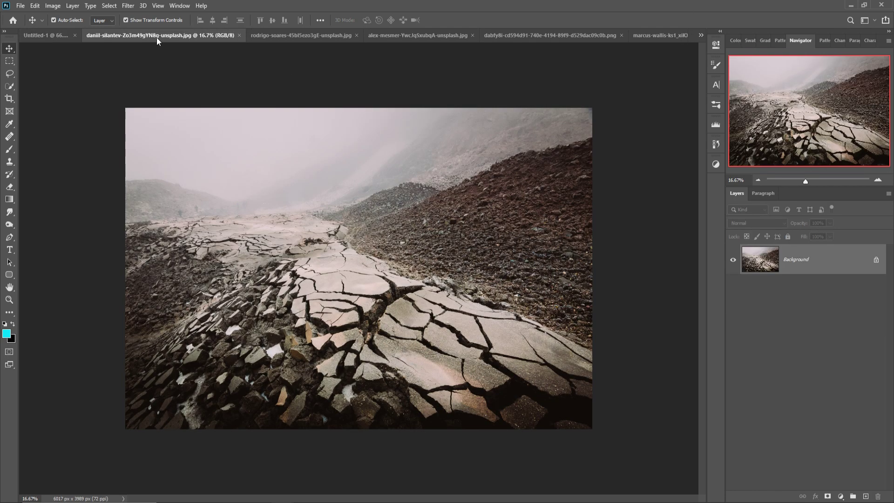
{"action": "left_click", "coordinate": [289, 35]}
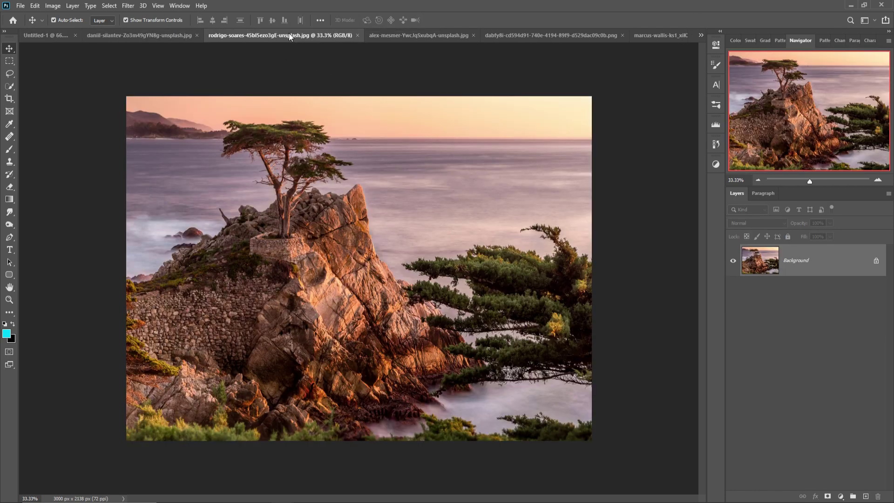
{"action": "left_click", "coordinate": [49, 35]}
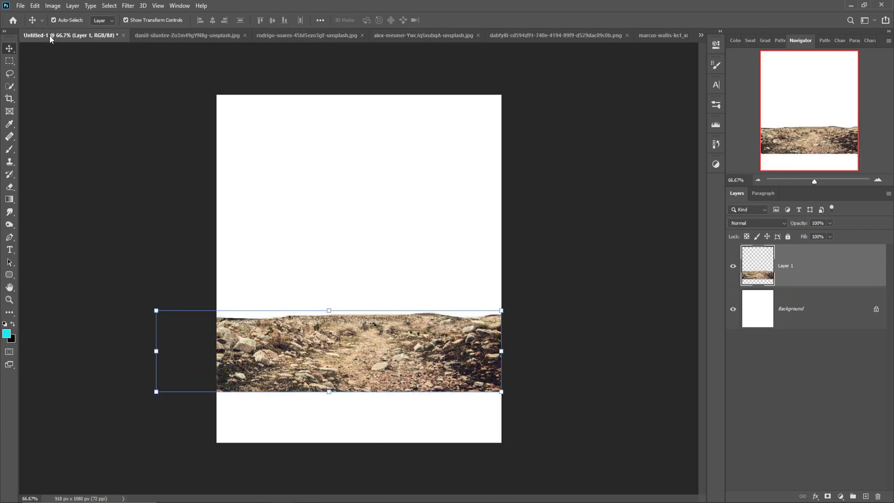
{"action": "left_click", "coordinate": [376, 34]}
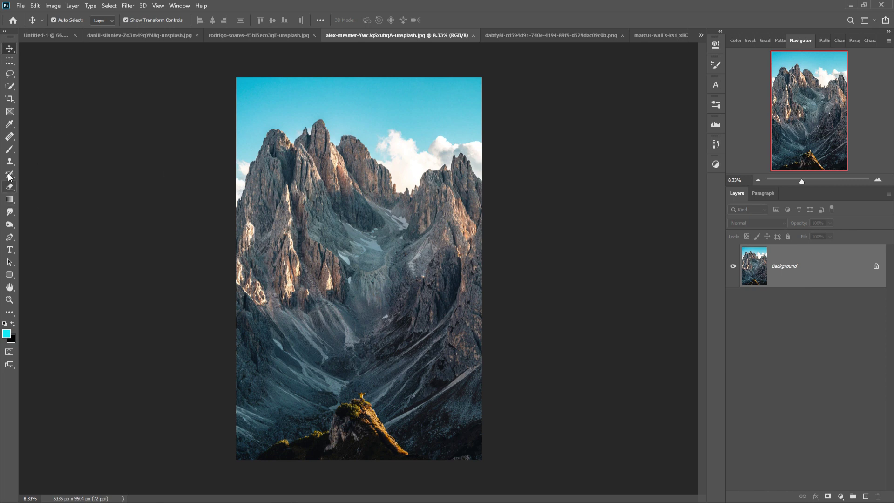
- Set Quick Selection to new-selection mode and zoom in on the upper peaks
{"action": "left_click", "coordinate": [9, 87]}
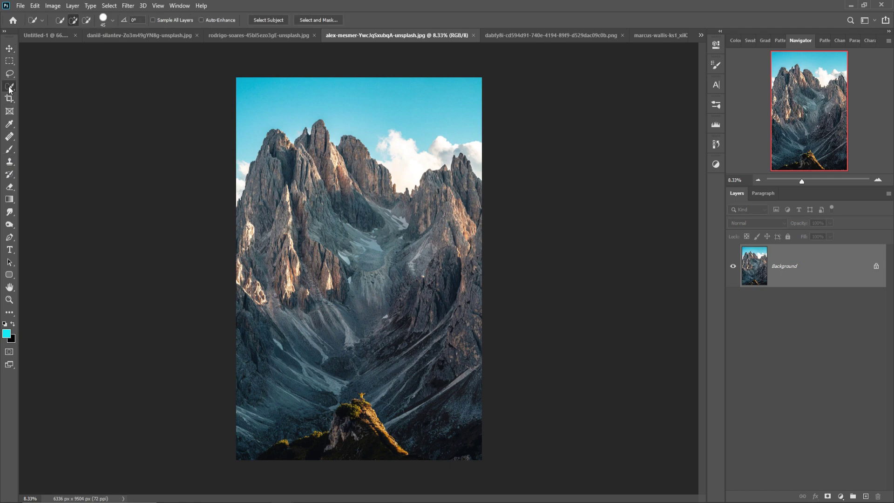
{"action": "left_click", "coordinate": [60, 21]}
{"action": "key", "text": "ctrl+plus"}
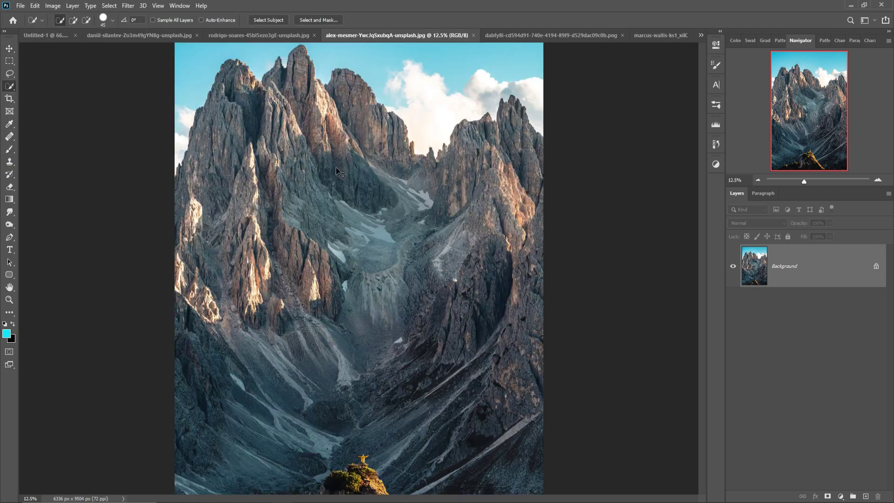
{"action": "key", "text": "ctrl+plus"}
{"action": "left_click_drag", "start_coordinate": [284, 233], "coordinate": [328, 278]}
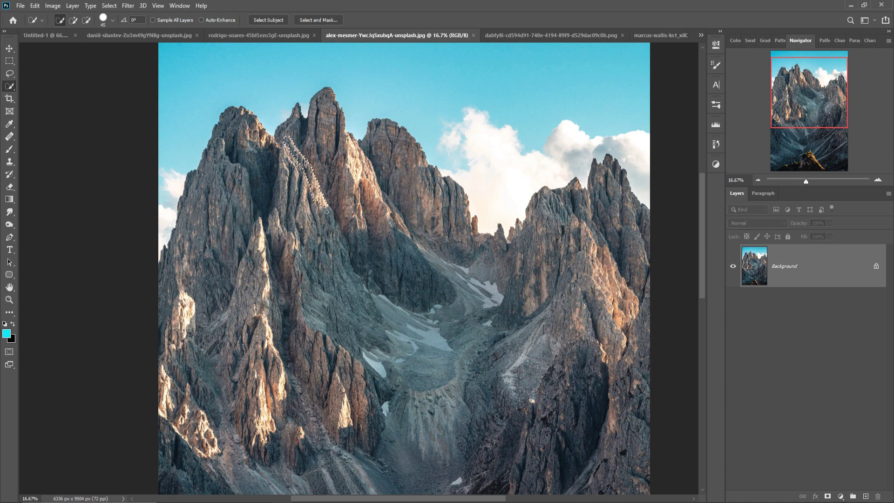
- Brush-select the left rock spire down to its base, subtracting its top tip
{"action": "left_click_drag", "start_coordinate": [340, 248], "coordinate": [349, 272]}
{"action": "left_click_drag", "start_coordinate": [386, 349], "coordinate": [313, 315]}
{"action": "mouse_move", "coordinate": [281, 220]}
{"action": "left_mouse_down"}
{"action": "mouse_move", "coordinate": [281, 190]}
{"action": "mouse_move", "coordinate": [278, 213]}
{"action": "left_mouse_up"}
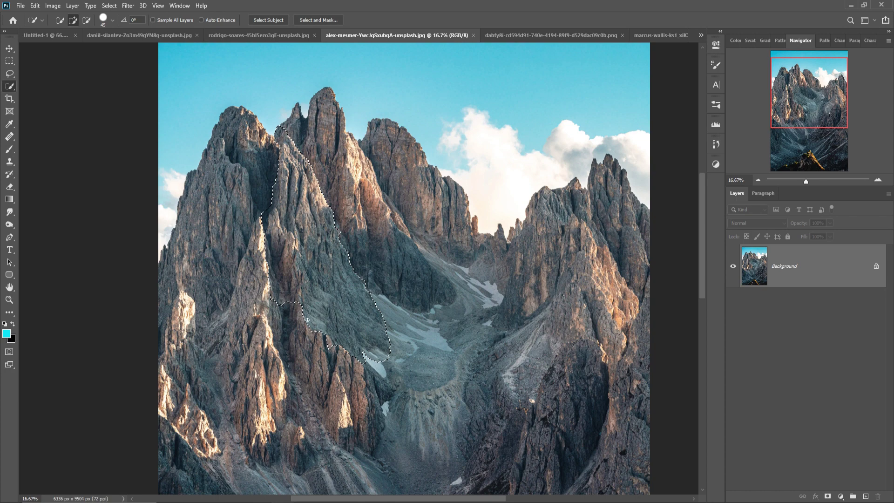
{"action": "left_click_drag", "start_coordinate": [308, 319], "coordinate": [288, 354]}
{"action": "left_click", "coordinate": [86, 20]}
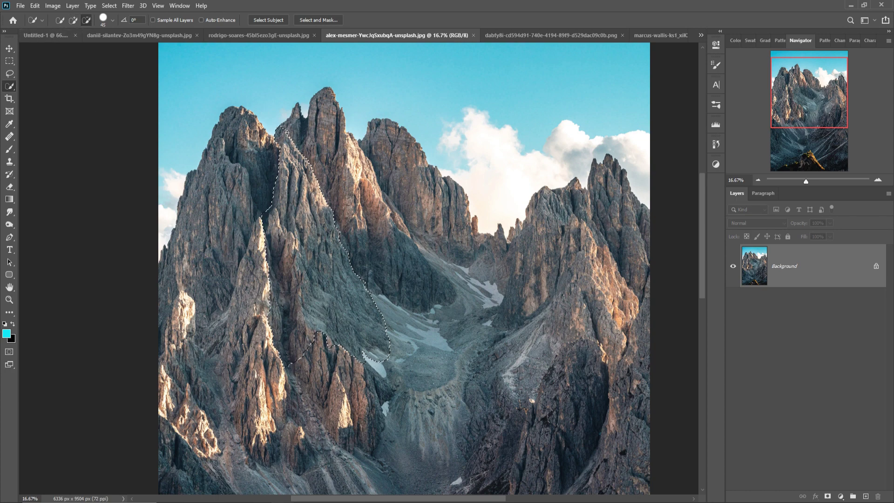
{"action": "left_click_drag", "start_coordinate": [286, 133], "coordinate": [284, 141]}
{"action": "left_click", "coordinate": [63, 22]}
{"action": "left_click", "coordinate": [6, 51]}
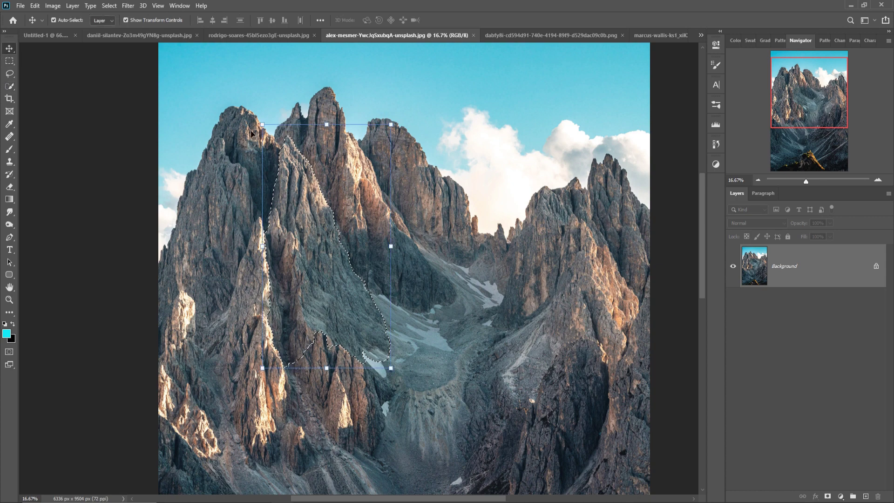
- Drag the selected spire from the mountain photo into the composite
{"action": "left_click_drag", "start_coordinate": [409, 57], "coordinate": [396, 52]}
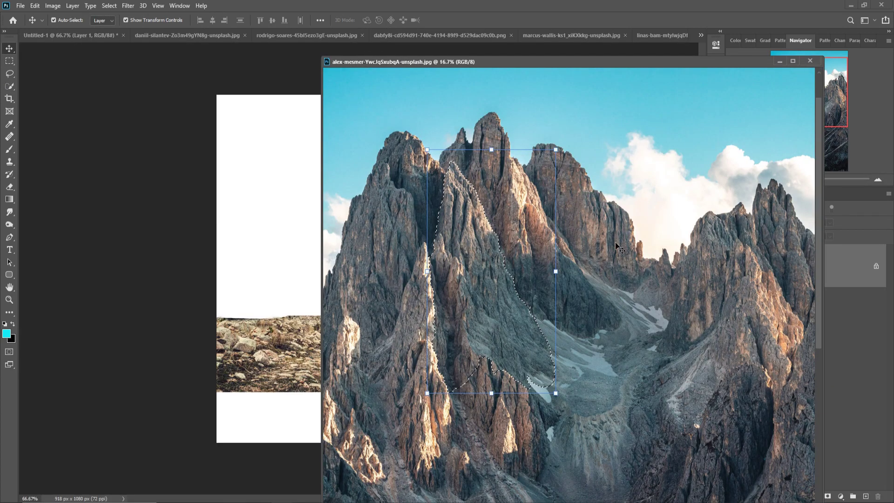
{"action": "left_click_drag", "start_coordinate": [667, 62], "coordinate": [749, 82]}
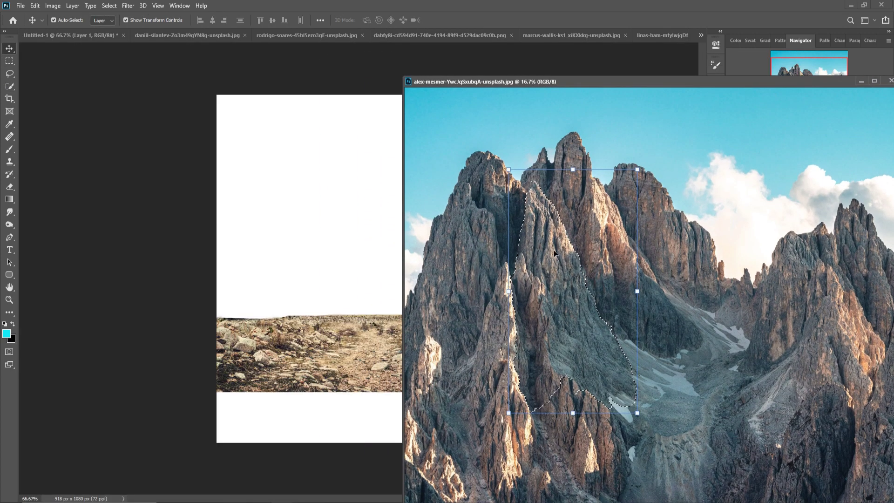
{"action": "left_click_drag", "start_coordinate": [578, 242], "coordinate": [361, 225]}
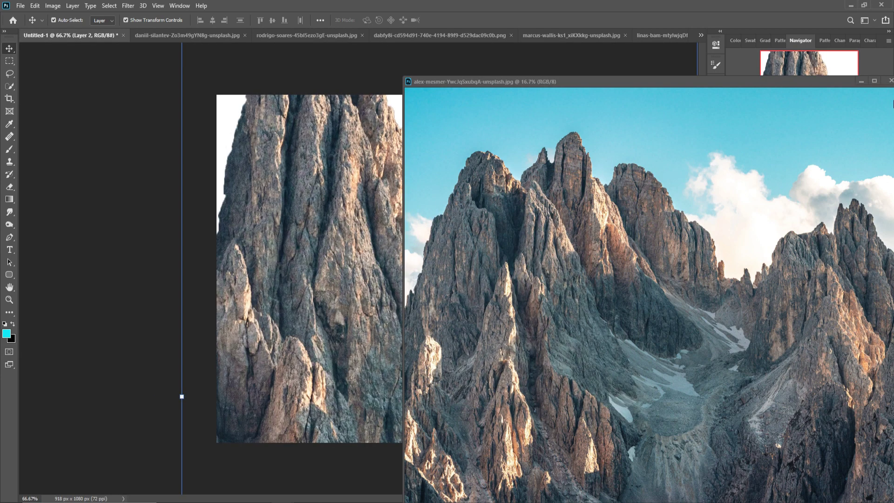
{"action": "left_click", "coordinate": [860, 81]}
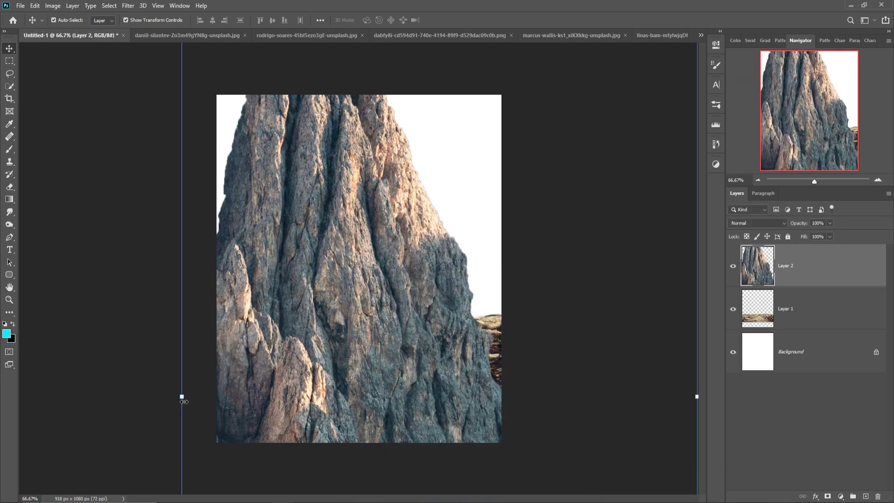
- Scale the spire to about 18% and place it upper left above the ground
{"action": "mouse_move", "coordinate": [184, 402]}
{"action": "left_mouse_down"}
{"action": "mouse_move", "coordinate": [299, 399]}
{"action": "mouse_move", "coordinate": [523, 438]}
{"action": "mouse_move", "coordinate": [605, 425]}
{"action": "mouse_move", "coordinate": [323, 277]}
{"action": "mouse_move", "coordinate": [311, 248]}
{"action": "left_mouse_up"}
{"action": "left_click_drag", "start_coordinate": [394, 117], "coordinate": [368, 167]}
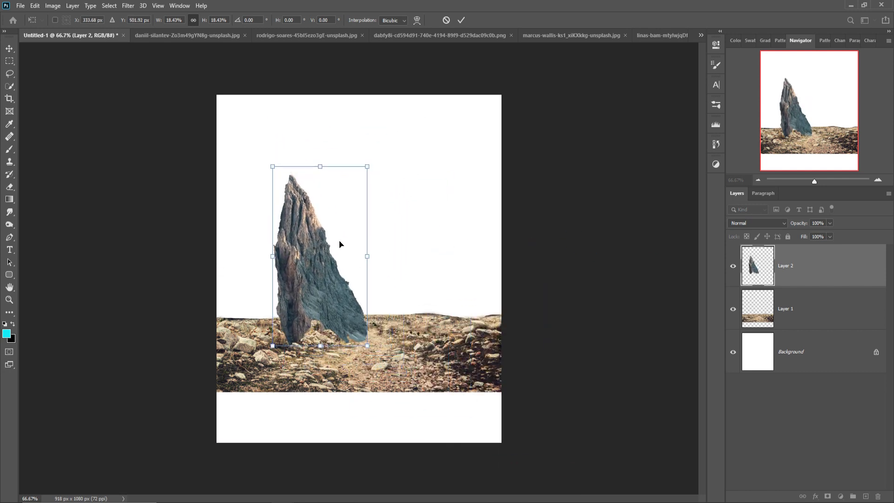
{"action": "mouse_move", "coordinate": [316, 298]}
{"action": "left_mouse_down"}
{"action": "mouse_move", "coordinate": [318, 250]}
{"action": "mouse_move", "coordinate": [301, 267]}
{"action": "left_mouse_up"}
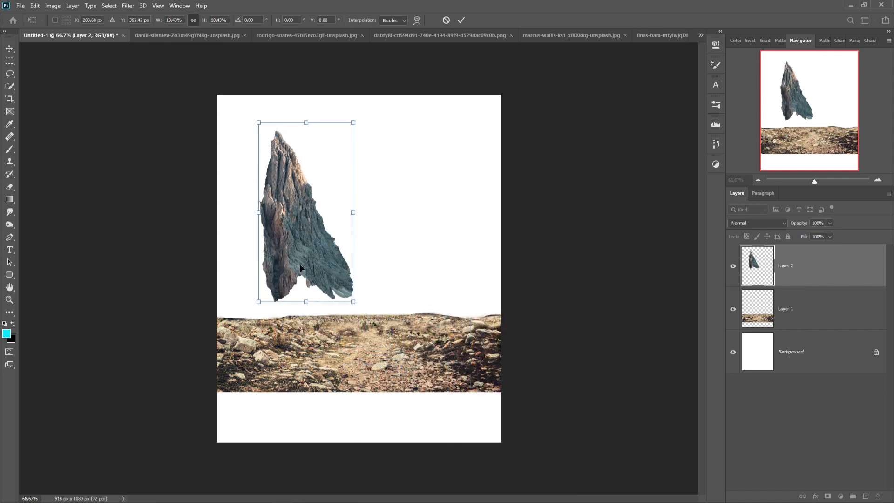
{"action": "left_click_drag", "start_coordinate": [355, 120], "coordinate": [349, 128]}
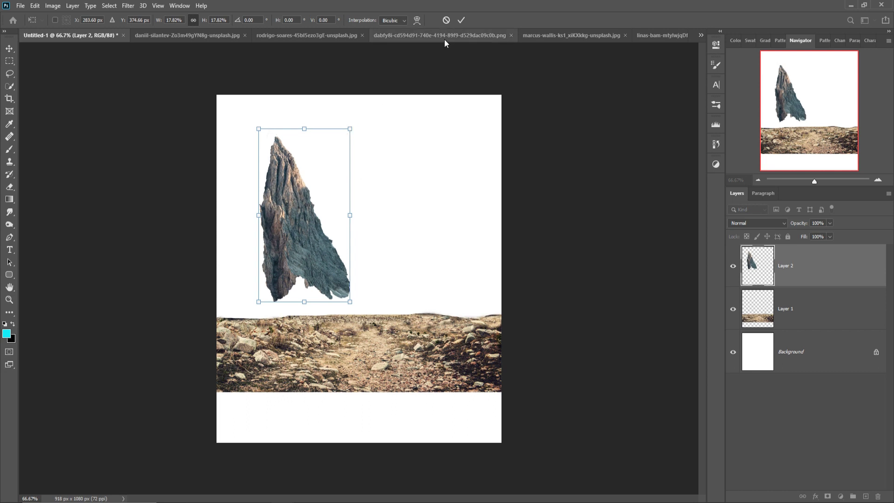
{"action": "left_click", "coordinate": [462, 21]}
{"action": "right_click", "coordinate": [822, 260]}
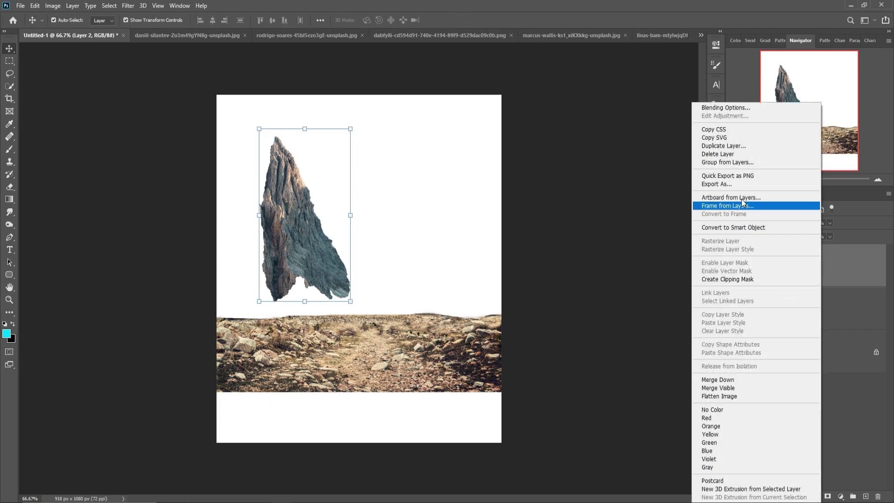
- Duplicate the spire as Layer 2 copy, tilted about -35 degrees and set on the ground
{"action": "left_click", "coordinate": [719, 146]}
{"action": "left_click", "coordinate": [524, 142]}
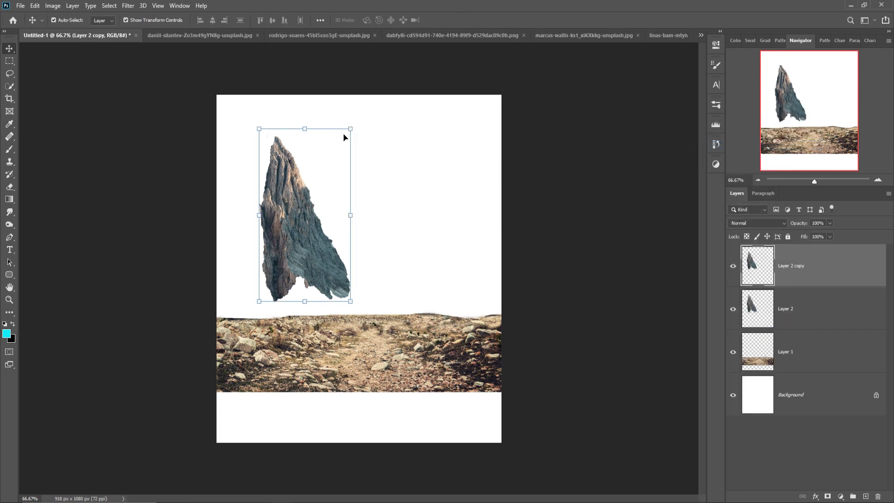
{"action": "left_click_drag", "start_coordinate": [360, 125], "coordinate": [355, 106]}
{"action": "left_click_drag", "start_coordinate": [343, 177], "coordinate": [355, 256]}
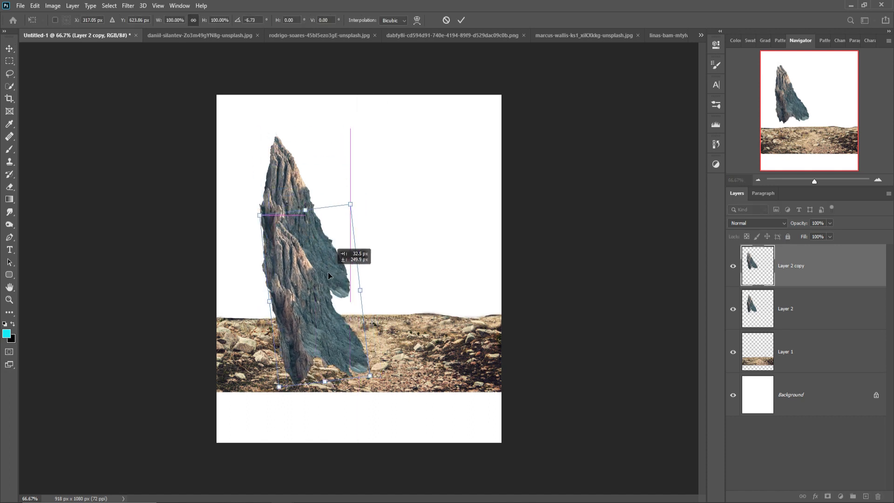
{"action": "mouse_move", "coordinate": [398, 378]}
{"action": "left_mouse_down"}
{"action": "mouse_move", "coordinate": [401, 328]}
{"action": "mouse_move", "coordinate": [365, 327]}
{"action": "left_mouse_up"}
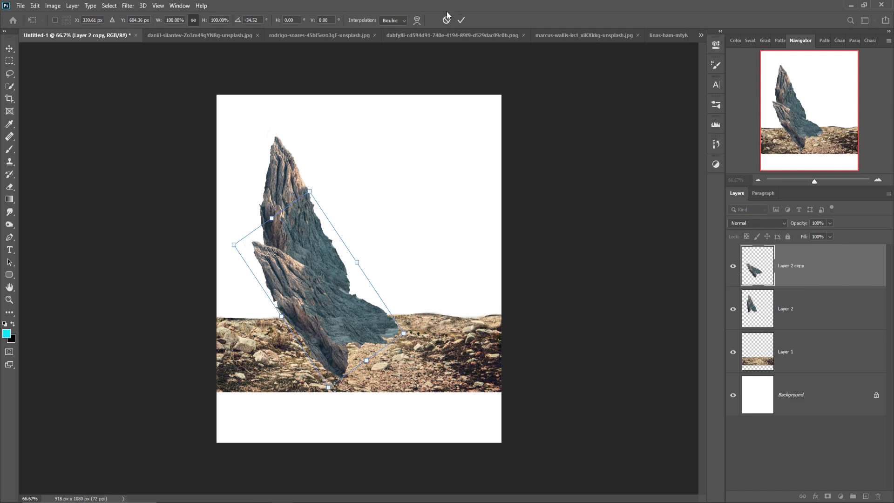
{"action": "left_click", "coordinate": [461, 20]}
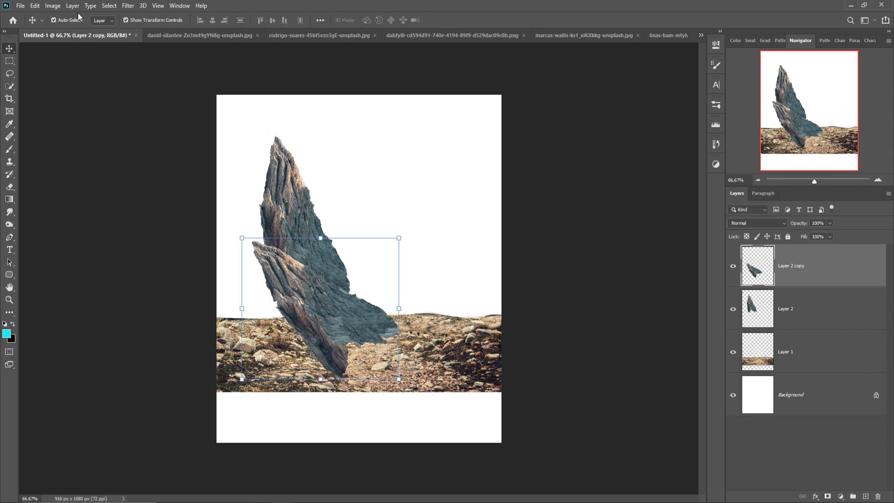
- Add a layer mask to Layer 2 copy and brush away part of the rock
{"action": "left_click", "coordinate": [35, 6]}
{"action": "key", "text": "b"}
{"action": "left_click", "coordinate": [68, 20]}
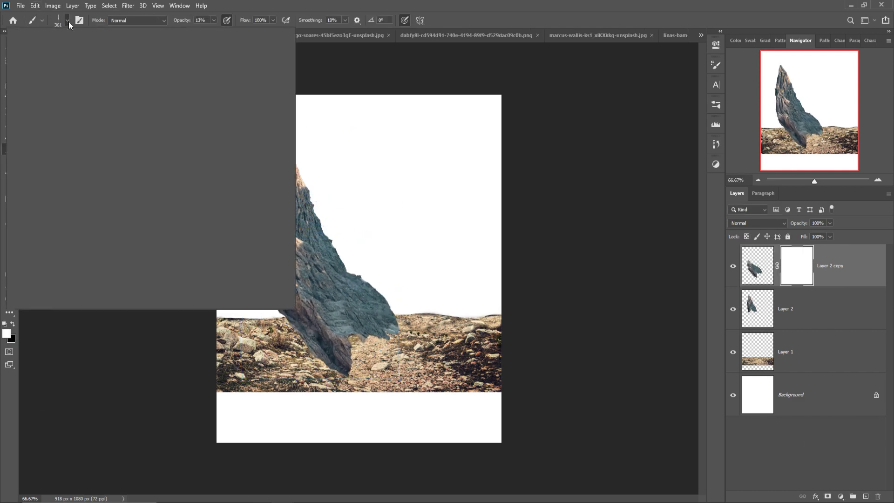
{"action": "key", "text": "Escape"}
{"action": "left_click_drag", "start_coordinate": [326, 219], "coordinate": [298, 275]}
{"action": "key", "text": "s"}
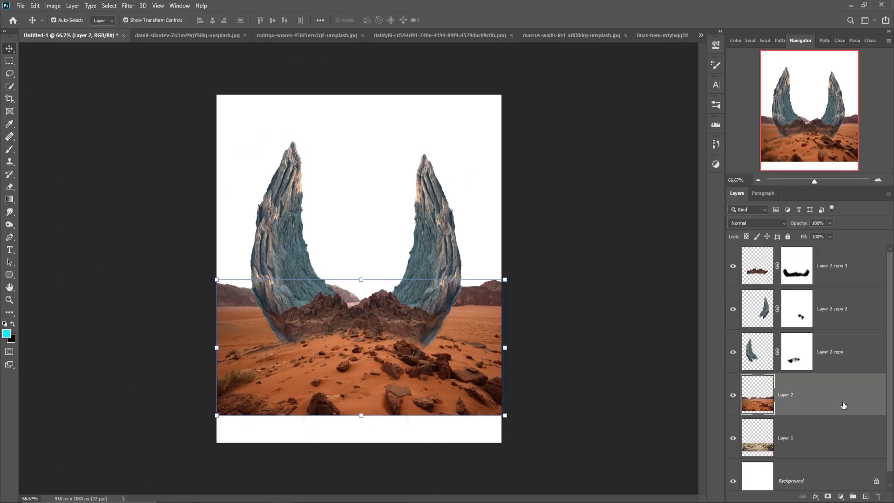
- Place the lake photo and mask its shoreline with a filled selection
{"action": "left_click", "coordinate": [700, 36]}
{"action": "left_click", "coordinate": [771, 113]}
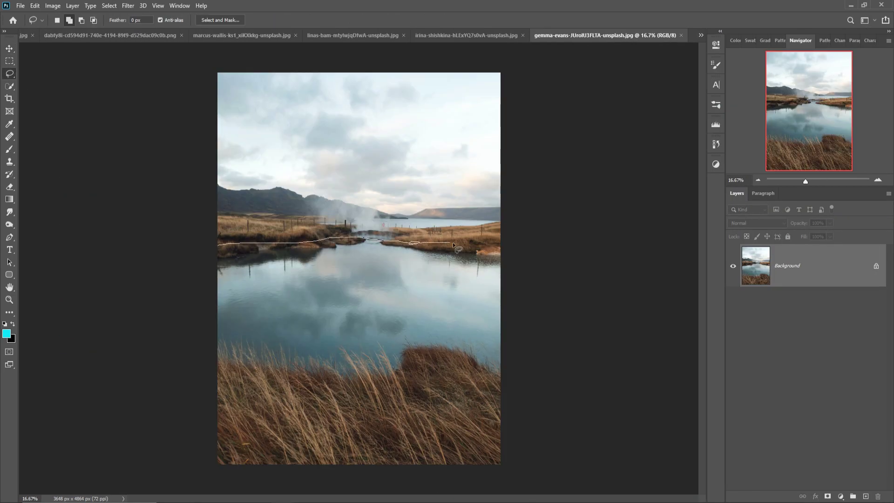
{"action": "key", "text": "Return"}
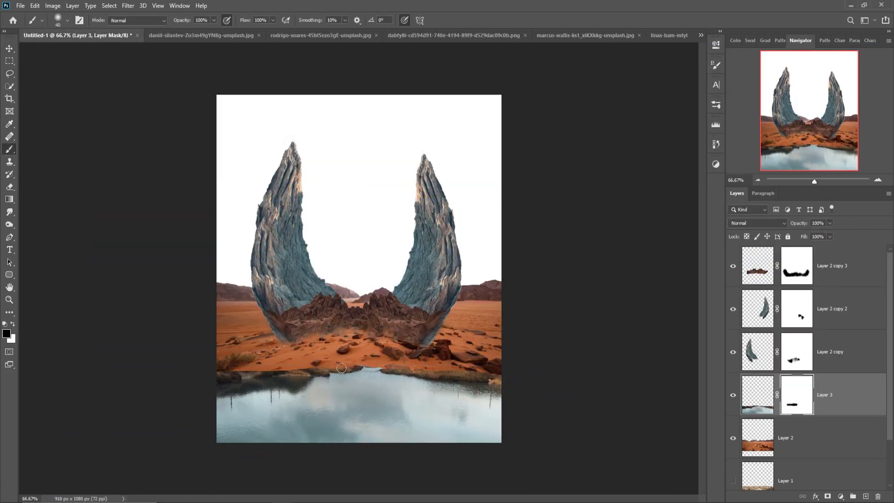
{"action": "mouse_move", "coordinate": [316, 379]}
{"action": "left_mouse_down"}
{"action": "mouse_move", "coordinate": [257, 382]}
{"action": "mouse_move", "coordinate": [317, 378]}
{"action": "left_mouse_up"}
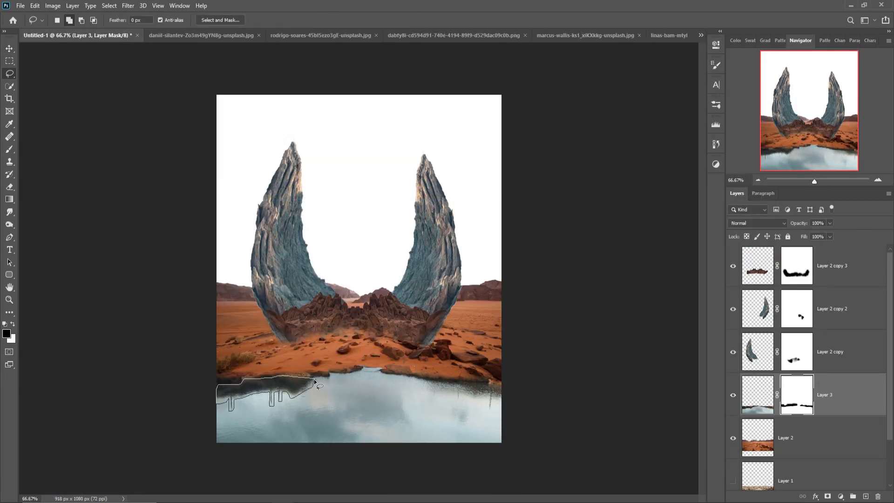
{"action": "key", "text": "shift+F5"}
{"action": "key", "text": "Return"}
- Bring in the sky photo below the other layers, enlarged to cover the top
{"action": "left_click", "coordinate": [554, 35]}
{"action": "left_click_drag", "start_coordinate": [358, 269], "coordinate": [70, 35]}
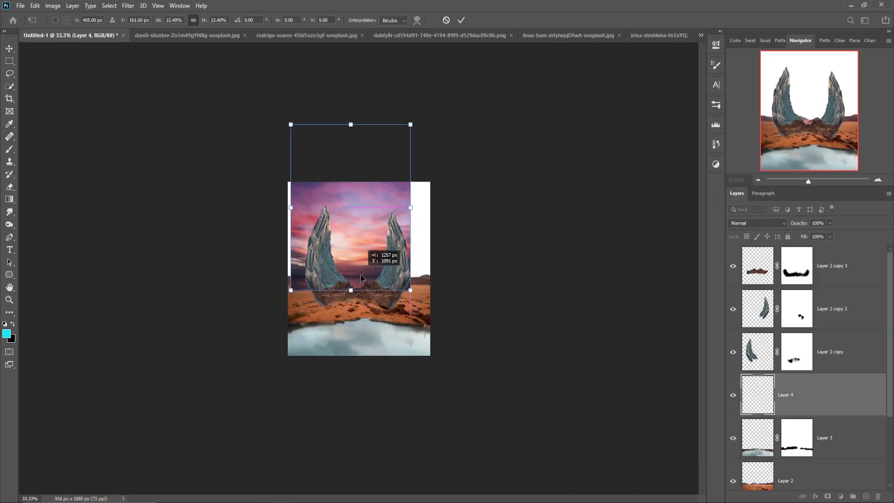
{"action": "left_click_drag", "start_coordinate": [787, 400], "coordinate": [786, 438]}
{"action": "left_click_drag", "start_coordinate": [349, 261], "coordinate": [307, 270]}
{"action": "key", "text": "Return"}
{"action": "key", "text": "c"}
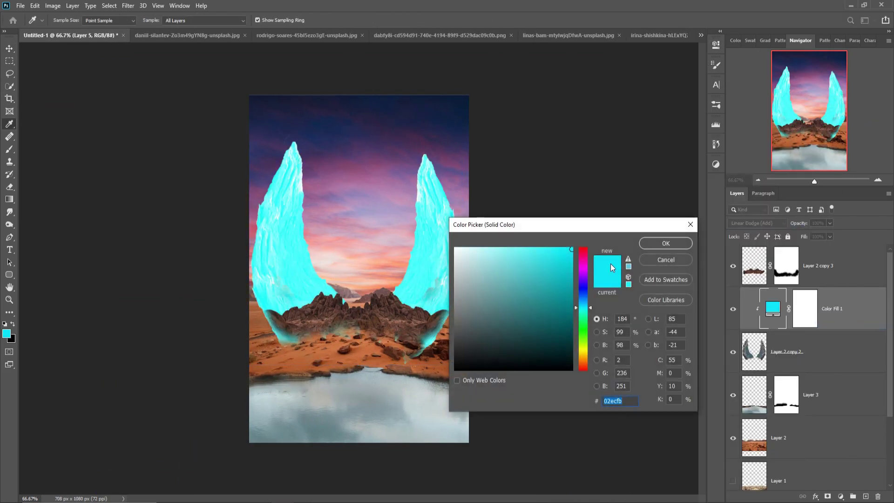
- Set the Color Fill layer to orange-red fb3102
{"action": "left_click", "coordinate": [588, 366]}
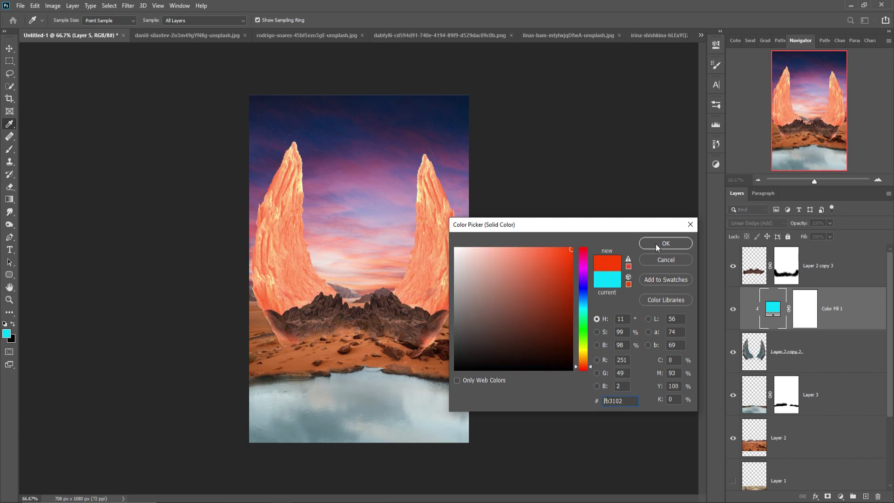
{"action": "left_click", "coordinate": [591, 369]}
{"action": "left_click", "coordinate": [591, 367]}
{"action": "left_click", "coordinate": [665, 243]}
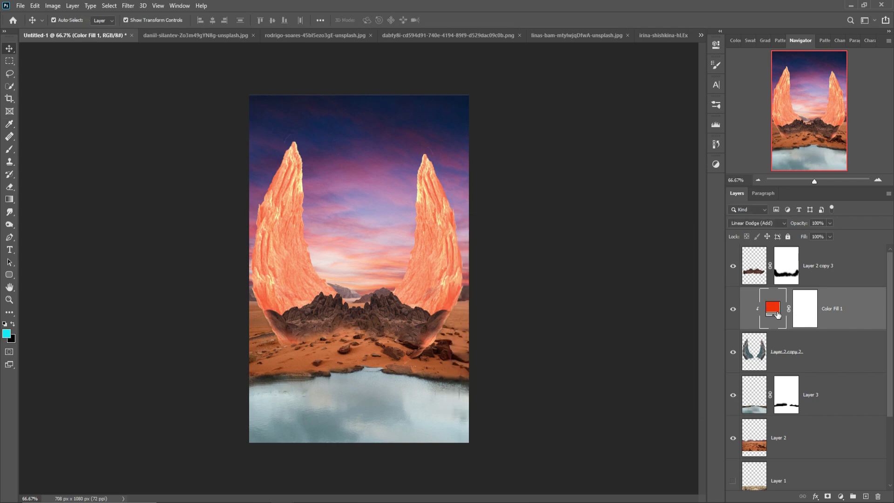
- In the fill layer's Blending Options, set the Underlying Layer black slider to 116
{"action": "right_click", "coordinate": [810, 312]}
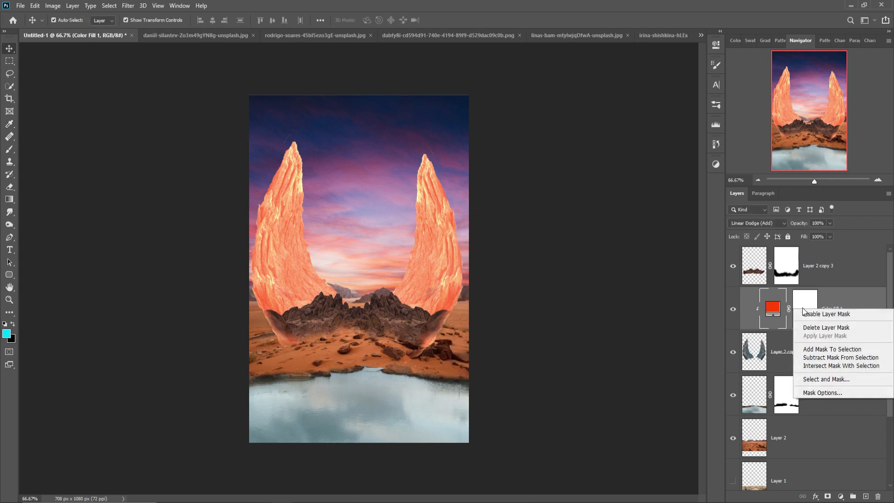
{"action": "right_click", "coordinate": [770, 310]}
{"action": "left_click", "coordinate": [790, 313]}
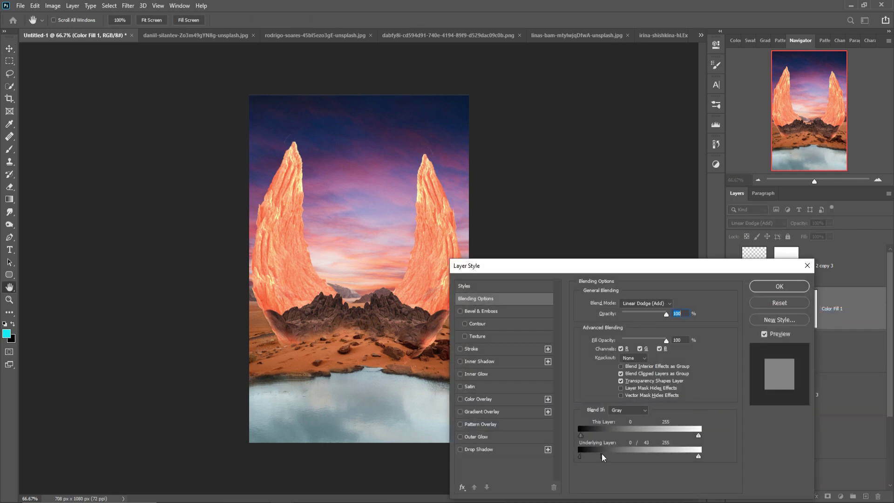
{"action": "left_click_drag", "start_coordinate": [602, 454], "coordinate": [635, 455]}
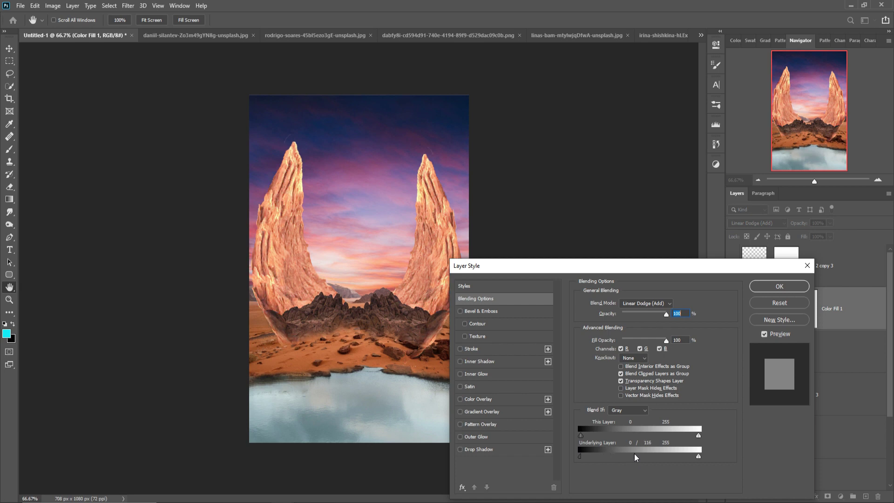
{"action": "left_click", "coordinate": [779, 286]}
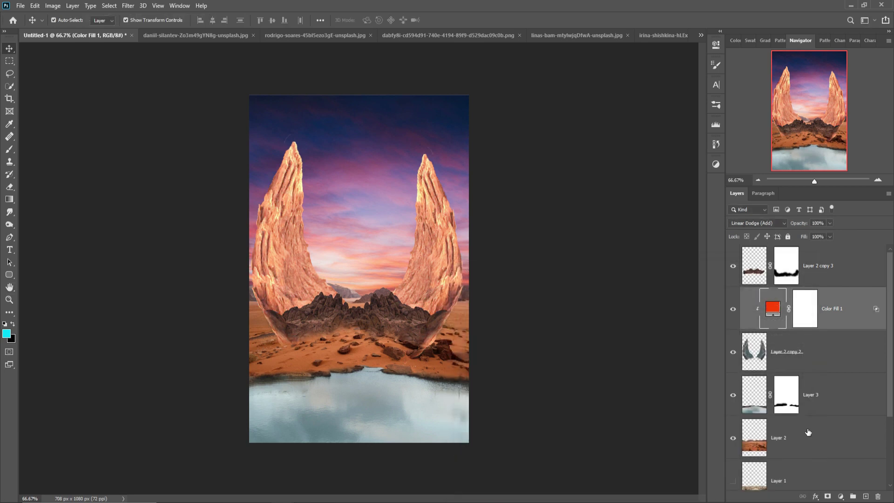
- Undo a trial Selective Color adjustment and add a Hue/Saturation adjustment above the fill
{"action": "left_click", "coordinate": [841, 496]}
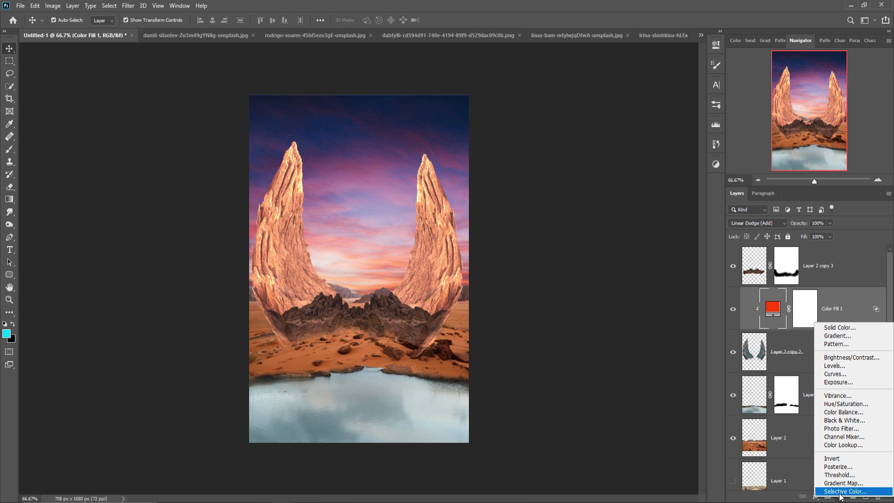
{"action": "left_click", "coordinate": [841, 492]}
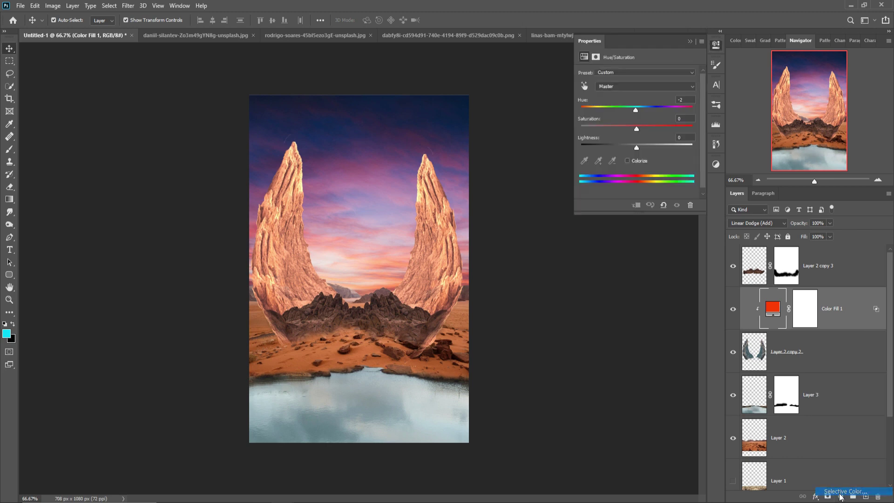
{"action": "left_click", "coordinate": [690, 45]}
{"action": "key", "text": "ctrl+z"}
{"action": "key", "text": "ctrl+z"}
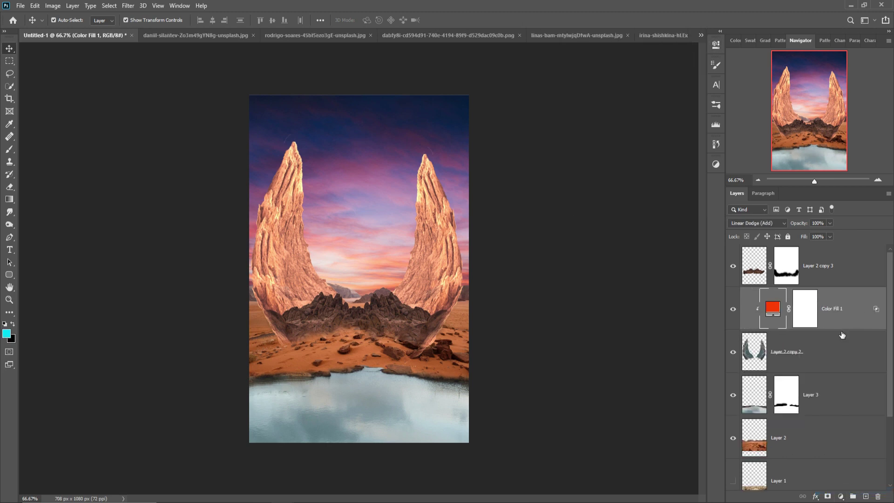
{"action": "left_click", "coordinate": [841, 496]}
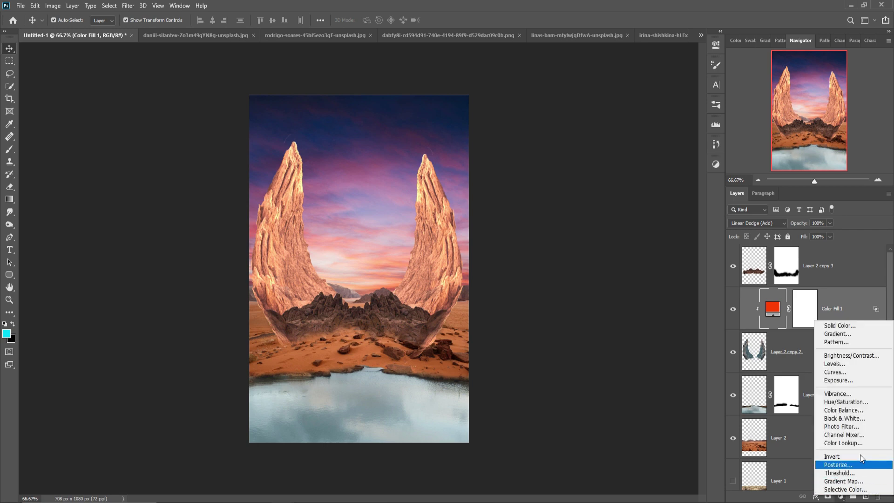
{"action": "left_click", "coordinate": [857, 402]}
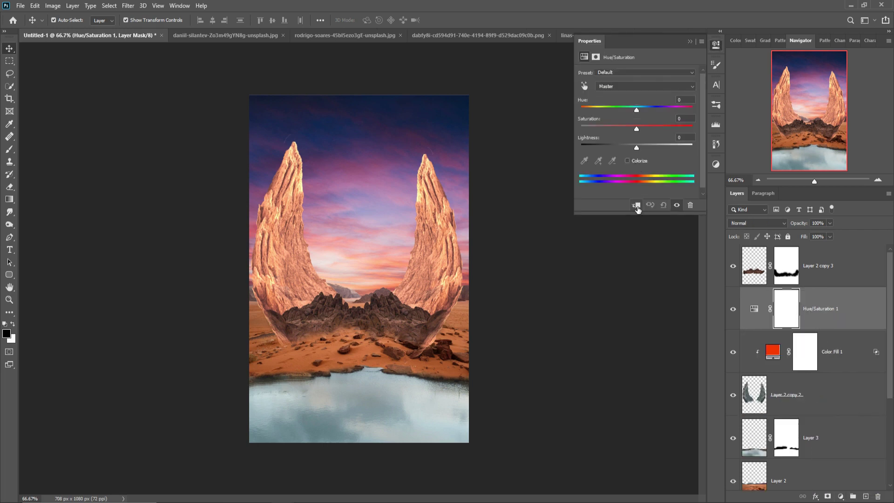
- Clip it to the spires with Hue -2, Lightness -27 and slightly reduced saturation
{"action": "left_click", "coordinate": [636, 206]}
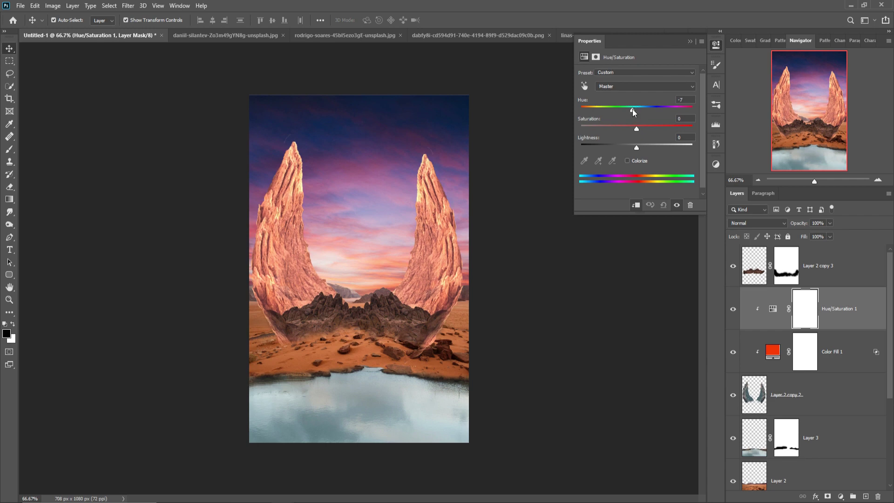
{"action": "mouse_move", "coordinate": [636, 110]}
{"action": "left_mouse_down"}
{"action": "mouse_move", "coordinate": [569, 121]}
{"action": "mouse_move", "coordinate": [627, 119]}
{"action": "left_mouse_up"}
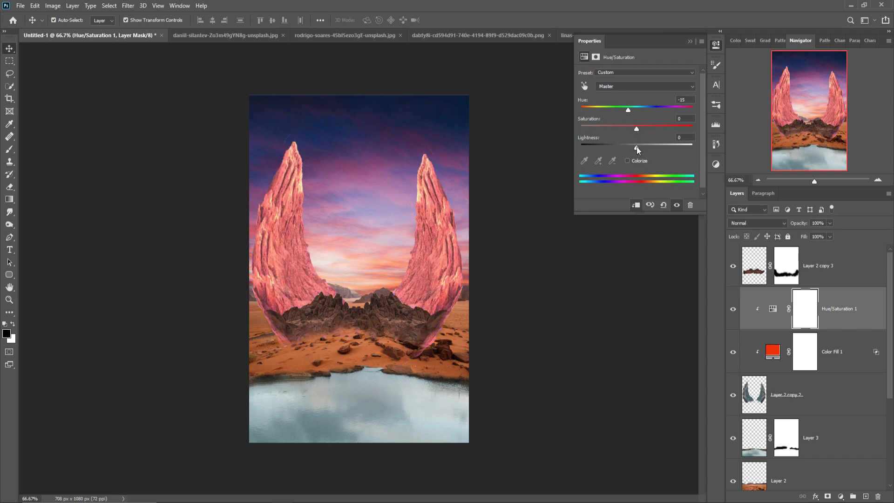
{"action": "left_click_drag", "start_coordinate": [635, 147], "coordinate": [621, 149]}
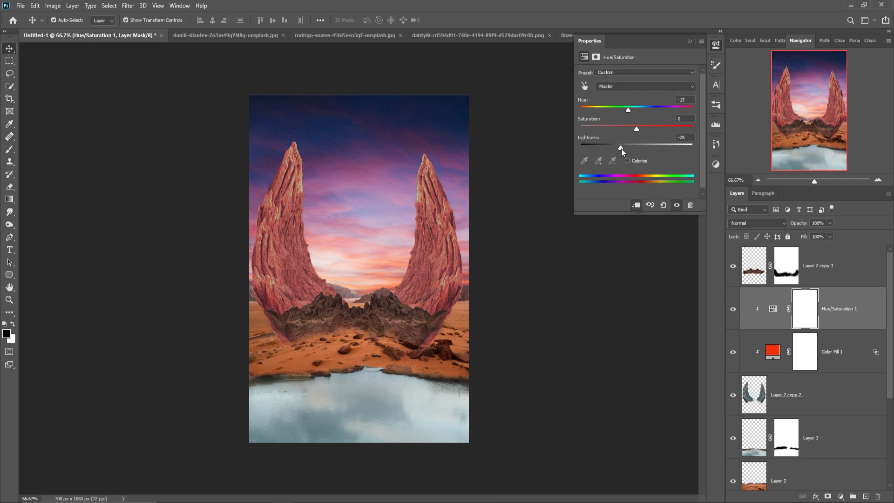
{"action": "left_click_drag", "start_coordinate": [636, 127], "coordinate": [626, 129]}
{"action": "mouse_move", "coordinate": [629, 111]}
{"action": "left_mouse_down"}
{"action": "mouse_move", "coordinate": [702, 116]}
{"action": "mouse_move", "coordinate": [638, 116]}
{"action": "left_mouse_up"}
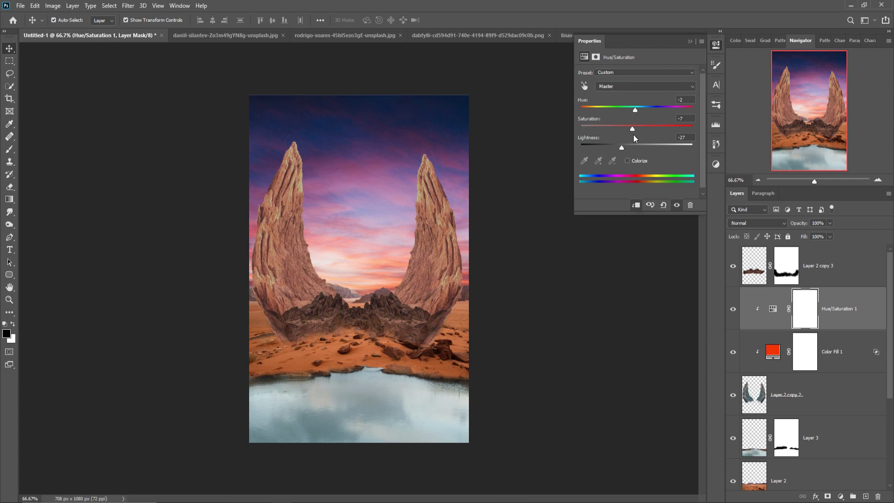
{"action": "left_click_drag", "start_coordinate": [633, 135], "coordinate": [636, 135]}
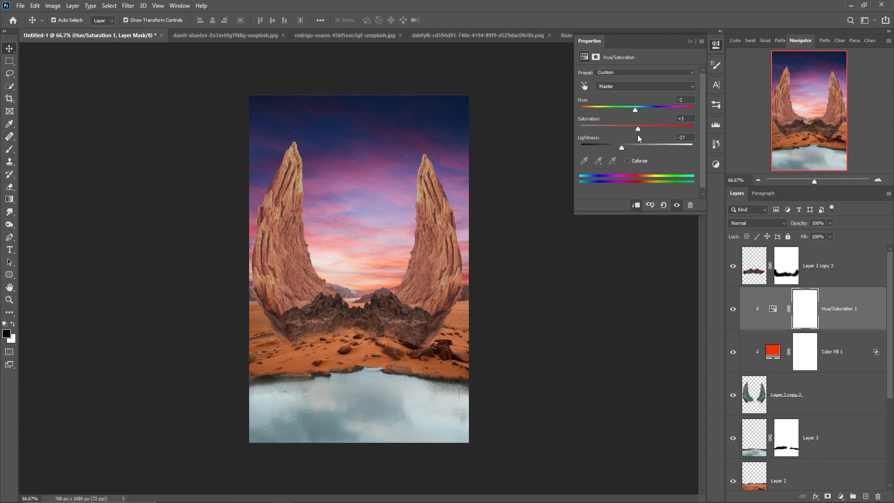
{"action": "left_click", "coordinate": [690, 42]}
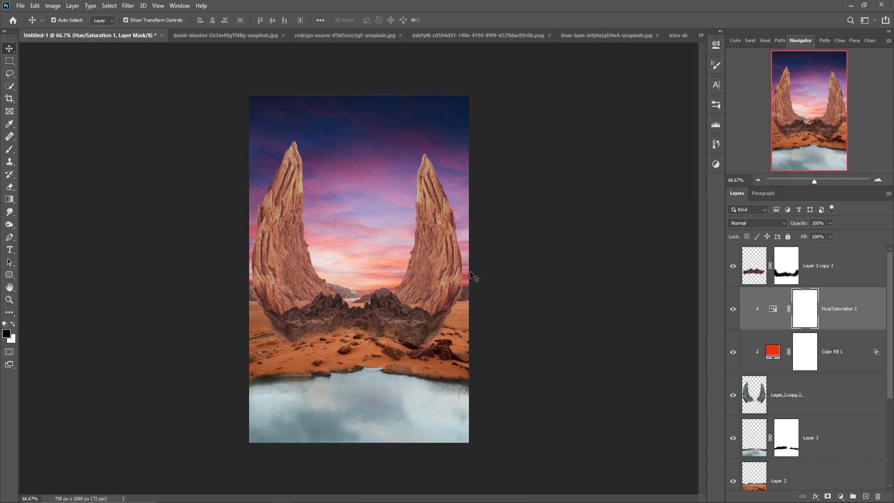
- Add a second Hue/Saturation adjustment above Layer 2 copy 3, clipped to the ground rocks
{"action": "left_click", "coordinate": [397, 317]}
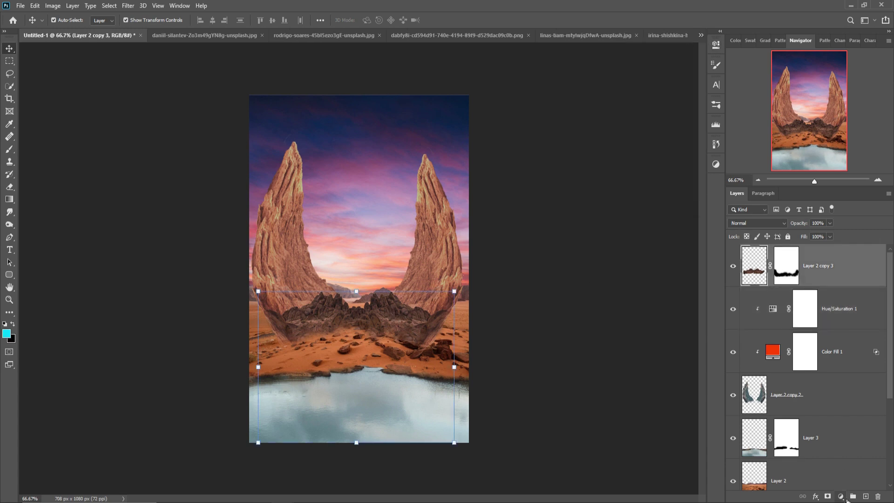
{"action": "left_click", "coordinate": [841, 496]}
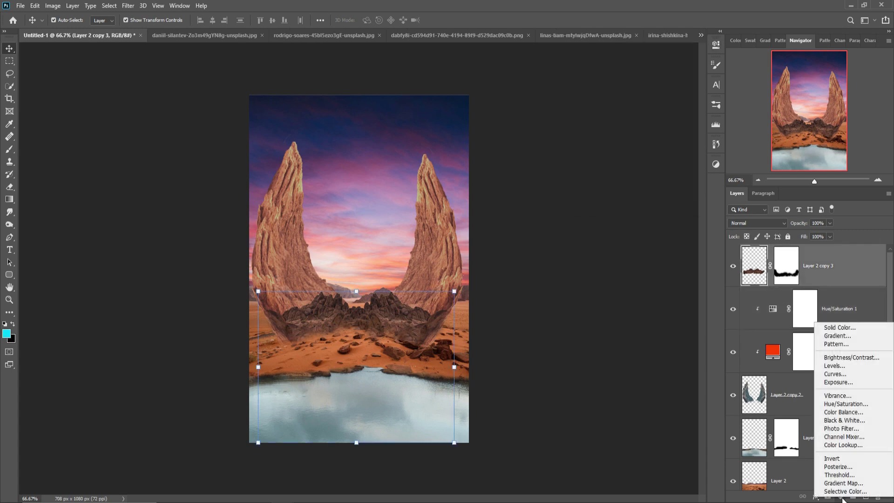
{"action": "left_click", "coordinate": [843, 404]}
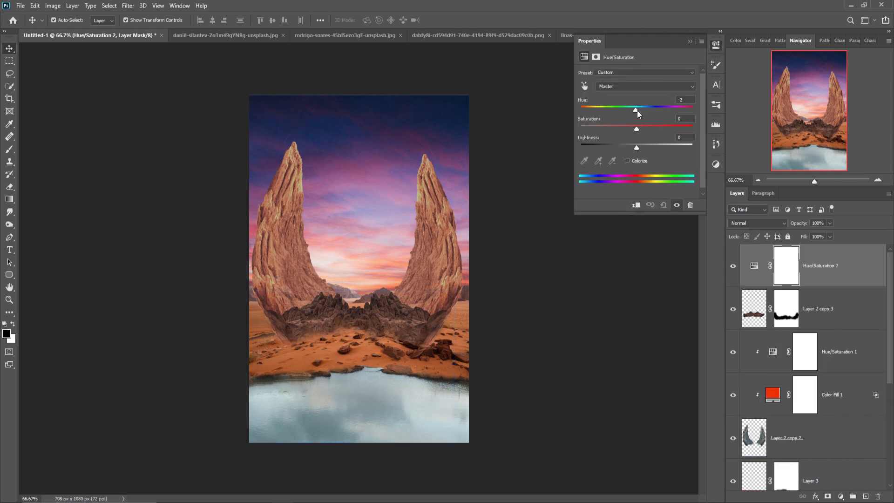
{"action": "mouse_move", "coordinate": [637, 110]}
{"action": "left_mouse_down"}
{"action": "mouse_move", "coordinate": [620, 111]}
{"action": "mouse_move", "coordinate": [635, 113]}
{"action": "left_mouse_up"}
{"action": "left_click", "coordinate": [636, 205]}
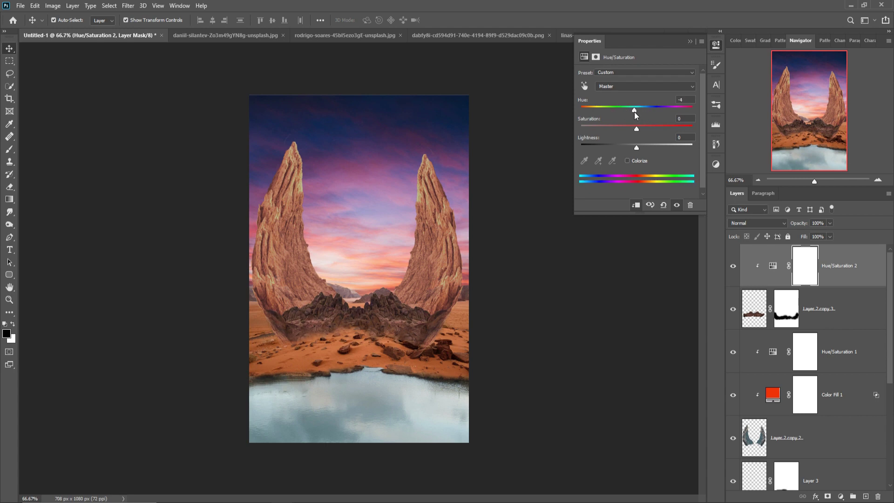
- Try boosted saturation and a hue shift on it, then delete the Hue/Saturation 2 layer
{"action": "mouse_move", "coordinate": [636, 129]}
{"action": "left_mouse_down"}
{"action": "mouse_move", "coordinate": [641, 147]}
{"action": "mouse_move", "coordinate": [627, 150]}
{"action": "mouse_move", "coordinate": [636, 147]}
{"action": "left_mouse_up"}
{"action": "left_click_drag", "start_coordinate": [635, 110], "coordinate": [628, 113]}
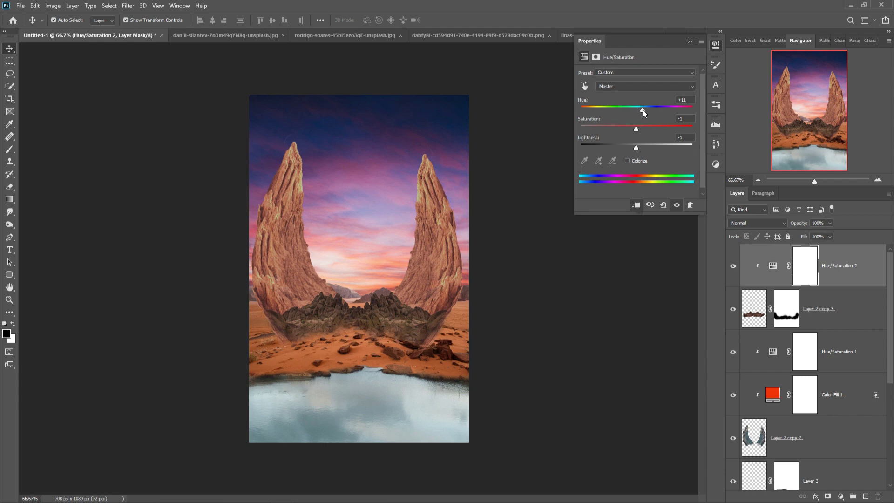
{"action": "left_click", "coordinate": [690, 42]}
{"action": "key", "text": "Delete"}
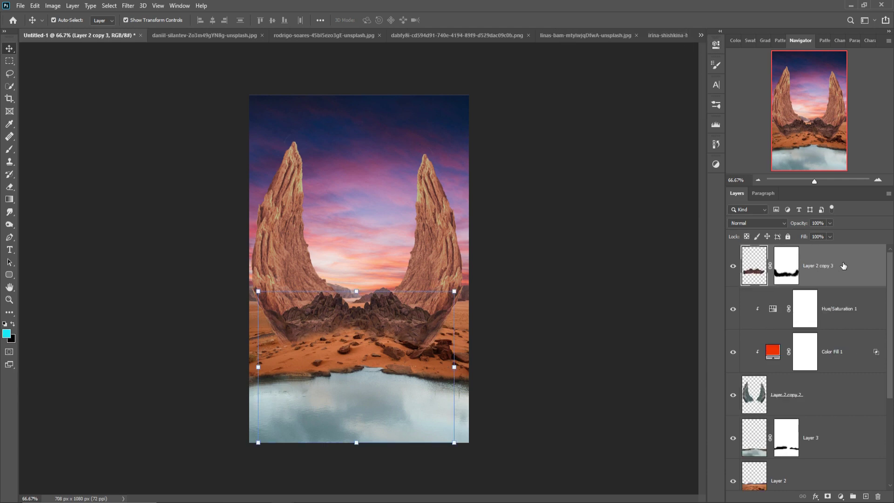
{"action": "left_click", "coordinate": [840, 496]}
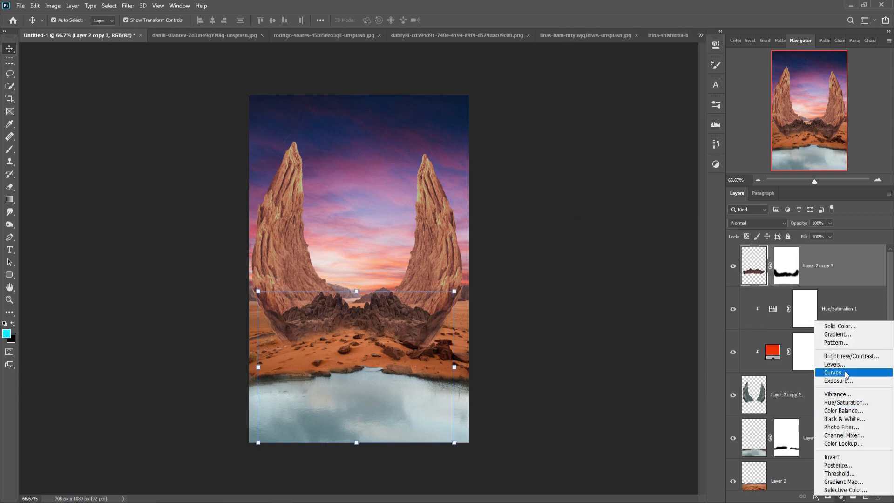
- Add a new Layer 5 clipped to the rocks in Linear Dodge (Add) mode
{"action": "left_click", "coordinate": [843, 269]}
{"action": "left_click", "coordinate": [866, 496]}
{"action": "right_click", "coordinate": [814, 260]}
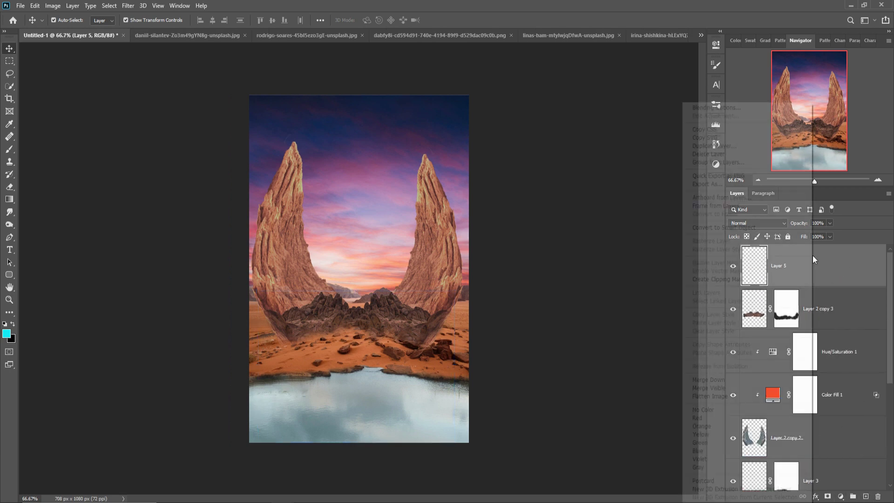
{"action": "left_click", "coordinate": [792, 279]}
{"action": "left_click", "coordinate": [783, 223]}
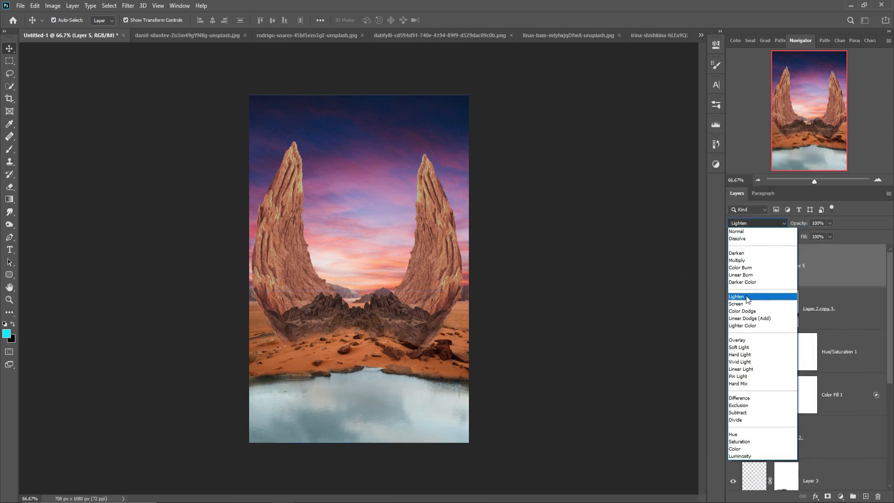
{"action": "left_click", "coordinate": [748, 318]}
- Add an orange (#fb5402) Solid Color fill layer, Color Fill 2, over the central rocks
{"action": "left_click", "coordinate": [841, 496]}
{"action": "left_click", "coordinate": [832, 324]}
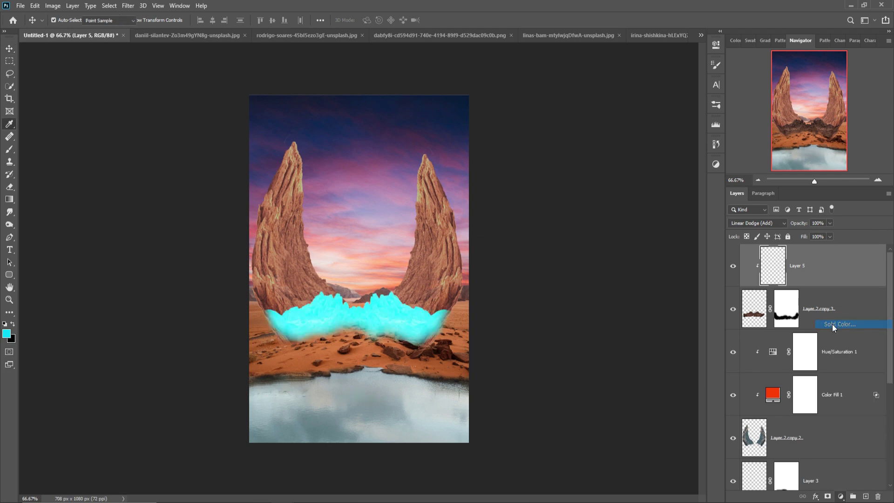
{"action": "left_click", "coordinate": [585, 368]}
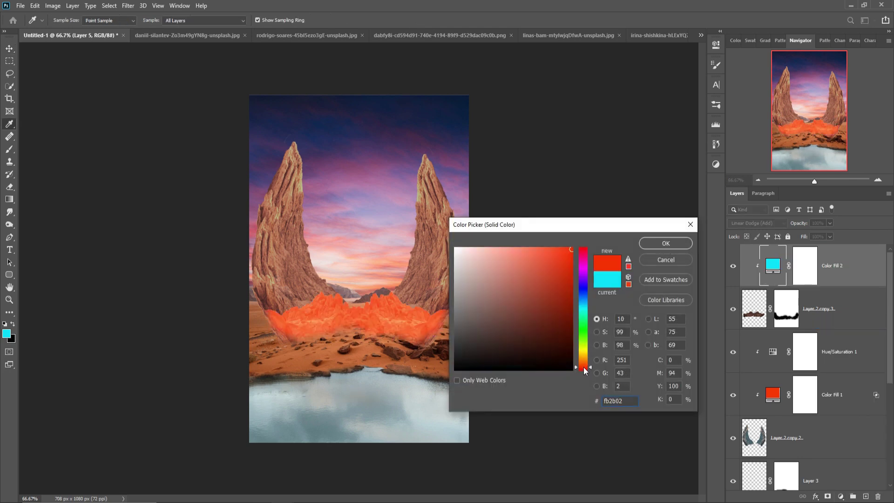
{"action": "left_click_drag", "start_coordinate": [586, 365], "coordinate": [590, 365]}
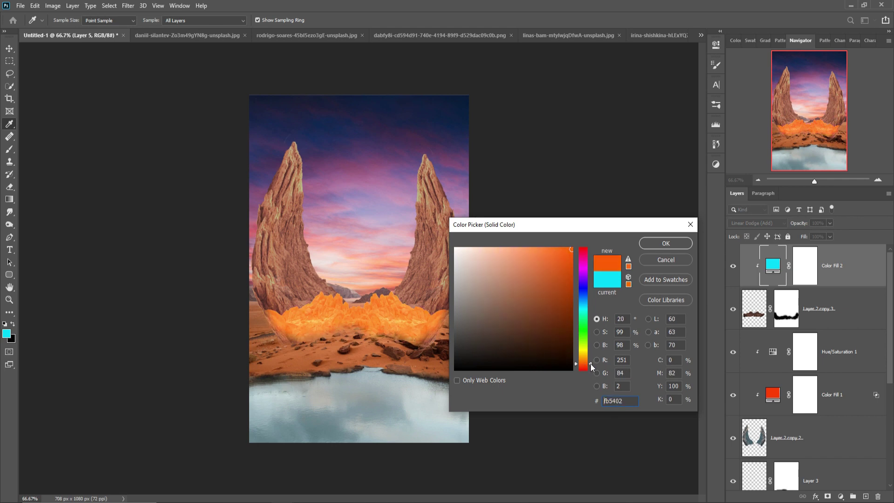
{"action": "left_click", "coordinate": [666, 243]}
{"action": "right_click", "coordinate": [778, 282]}
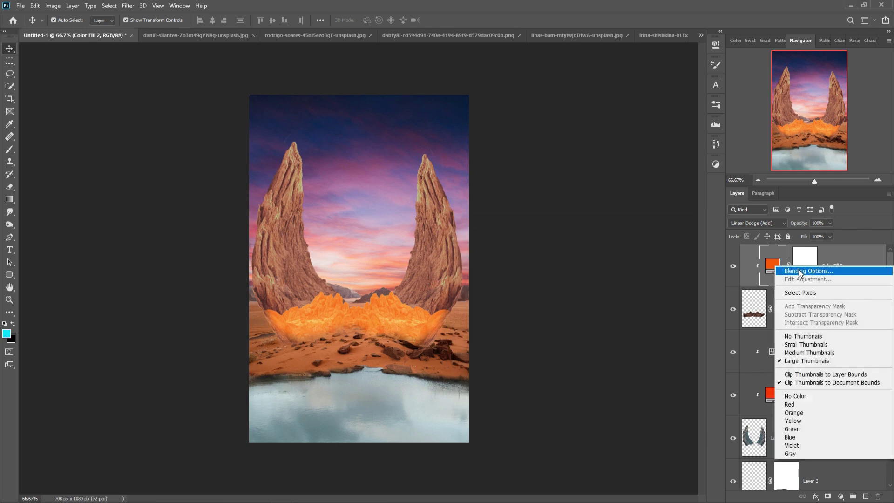
- Split the Underlying Layer Blend If slider so Color Fill 2's glow hits only brighter rock tones
{"action": "left_click", "coordinate": [792, 273]}
{"action": "key", "text": "alt"}
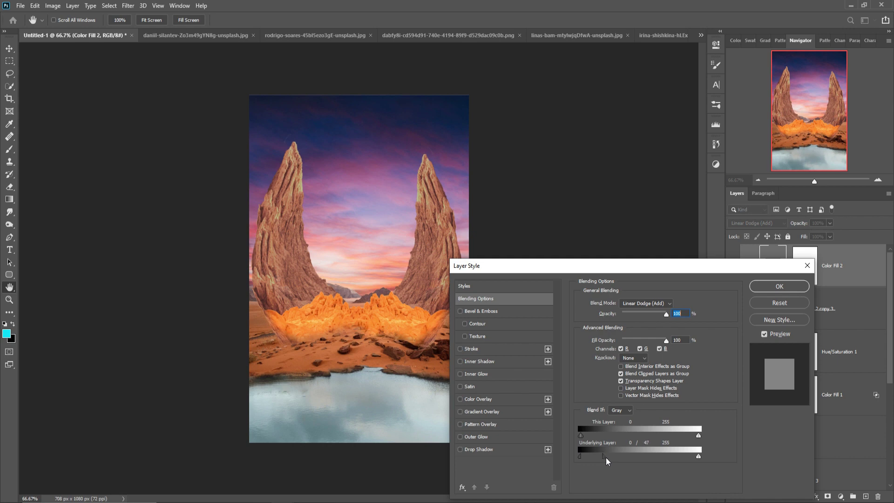
{"action": "left_click_drag", "start_coordinate": [606, 457], "coordinate": [625, 455]}
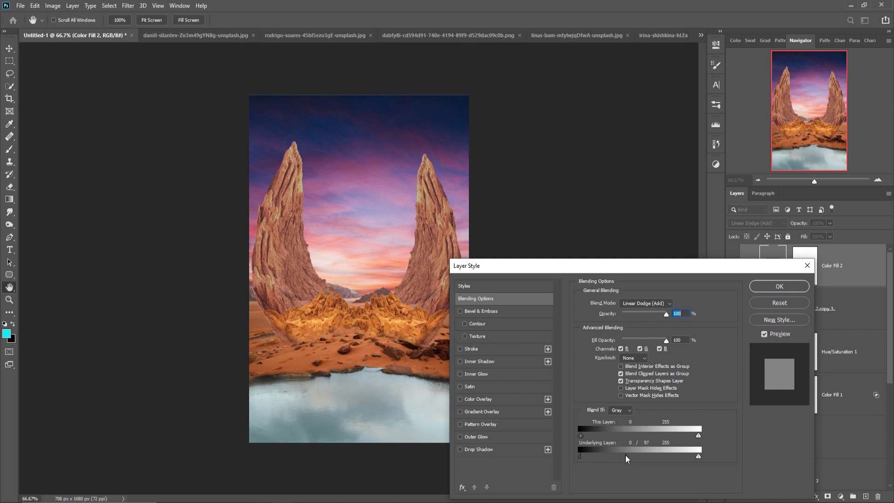
{"action": "left_click", "coordinate": [785, 291]}
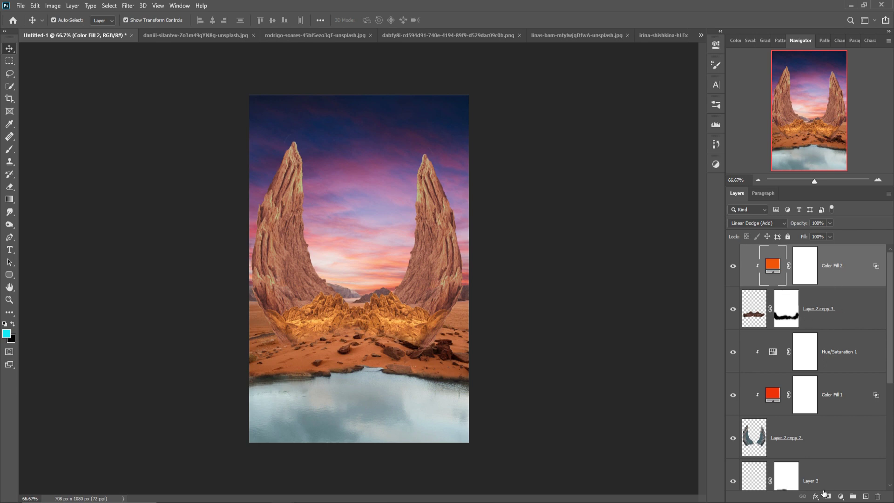
{"action": "left_click", "coordinate": [841, 496]}
- Add a Hue/Saturation layer at about Hue -10, Saturation -33 to make the rocks redder
{"action": "left_click", "coordinate": [850, 406]}
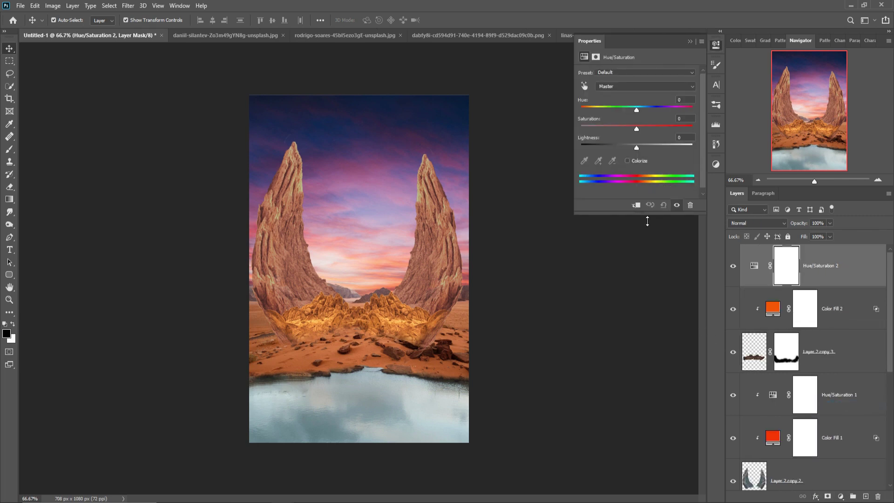
{"action": "mouse_move", "coordinate": [637, 110]}
{"action": "left_mouse_down"}
{"action": "mouse_move", "coordinate": [619, 117]}
{"action": "mouse_move", "coordinate": [638, 116]}
{"action": "mouse_move", "coordinate": [619, 131]}
{"action": "mouse_move", "coordinate": [632, 112]}
{"action": "left_mouse_up"}
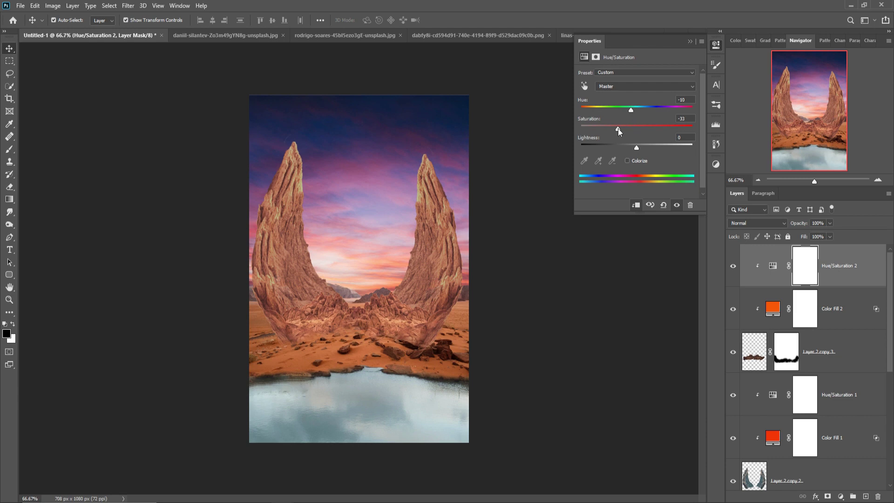
{"action": "left_click_drag", "start_coordinate": [615, 130], "coordinate": [614, 130]}
{"action": "left_click", "coordinate": [690, 41]}
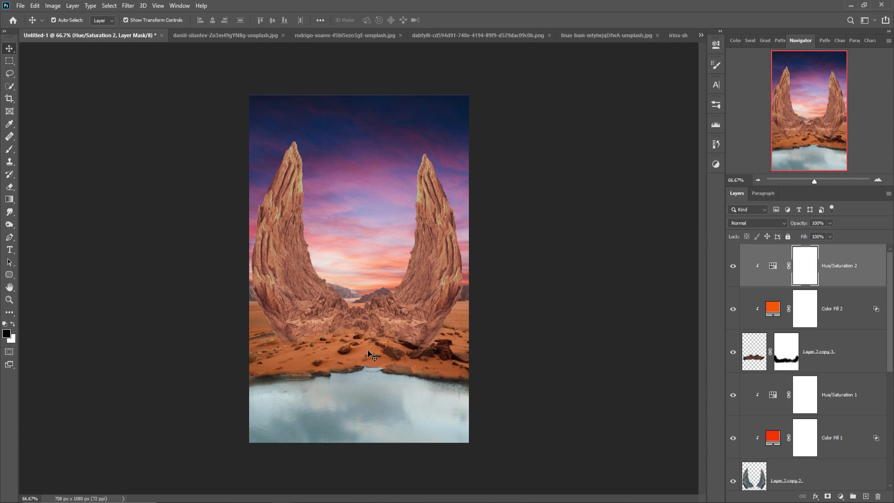
- Add an Exposure adjustment clipped to the horns with lowered exposure to darken them
{"action": "left_click", "coordinate": [841, 496]}
{"action": "left_click", "coordinate": [838, 382]}
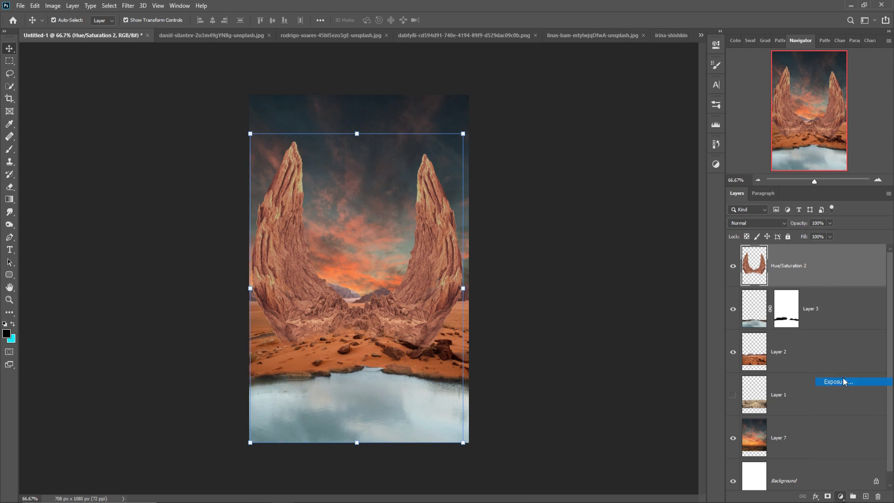
{"action": "left_click", "coordinate": [636, 206]}
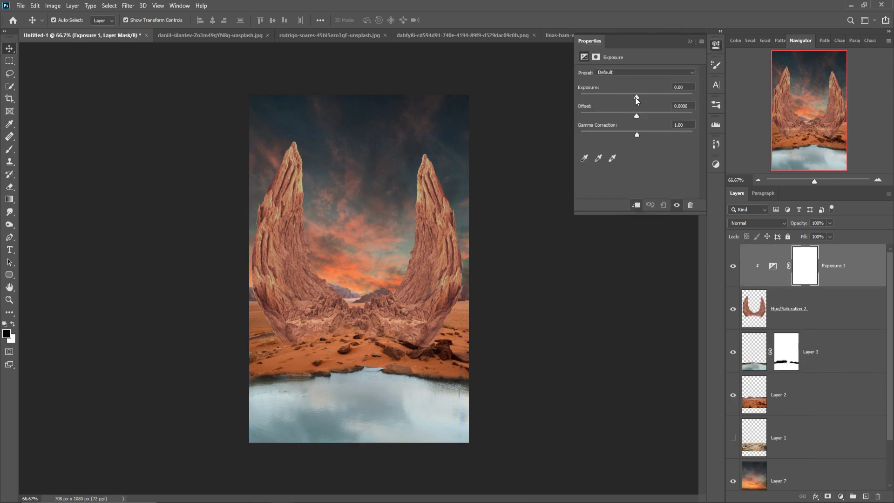
{"action": "left_click_drag", "start_coordinate": [636, 97], "coordinate": [602, 106]}
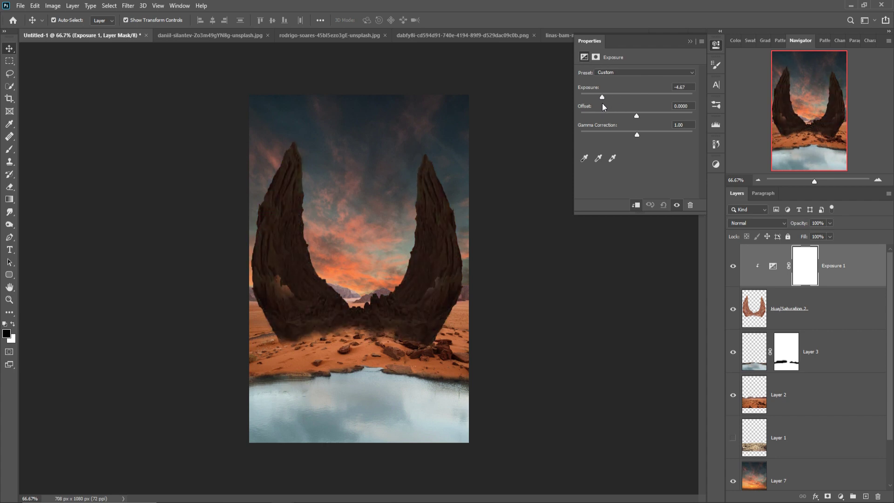
{"action": "left_click", "coordinate": [690, 41]}
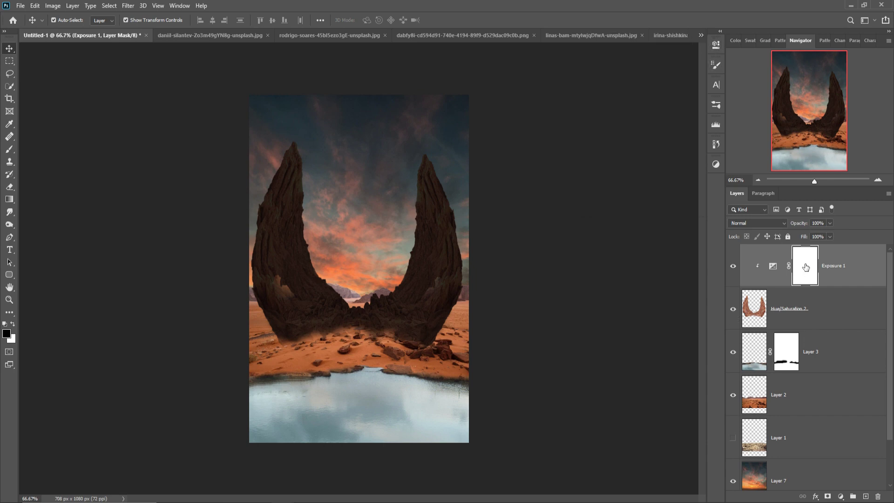
- Paint the Exposure mask with a smaller brush to relight the horns' inner faces
{"action": "key", "text": "b"}
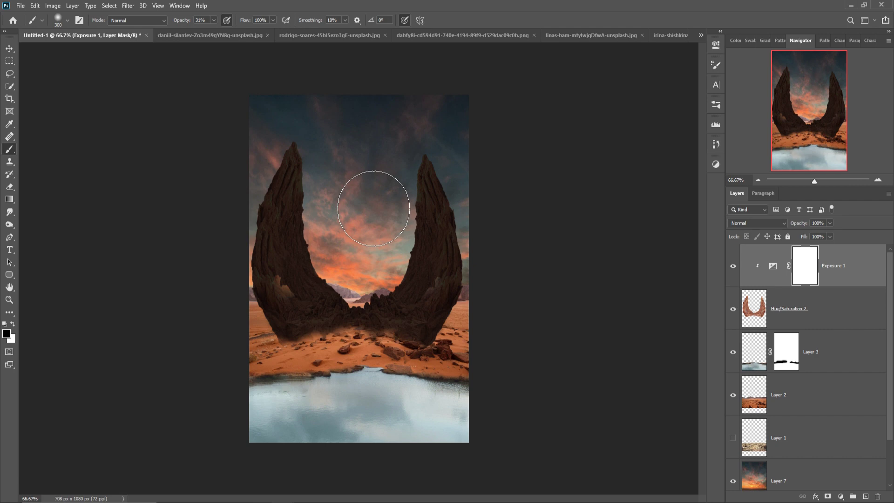
{"action": "key", "text": "bracketleft"}
{"action": "key", "text": "bracketleft"}
{"action": "key", "text": "bracketleft"}
{"action": "left_click_drag", "start_coordinate": [293, 200], "coordinate": [430, 193]}
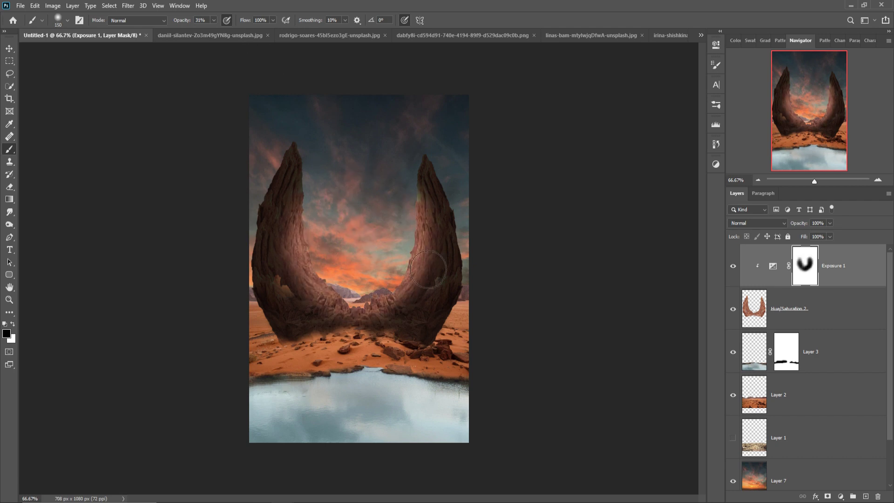
{"action": "key", "text": "ctrl+t"}
{"action": "key", "text": "Return"}
- Paint shadows under the horns, darken the shore with an inverted Exposure 3 mask, and darken the sky edges
{"action": "key", "text": "ctrl+shift+alt+n"}
{"action": "left_click_drag", "start_coordinate": [261, 363], "coordinate": [465, 367]}
{"action": "left_click", "coordinate": [840, 496]}
{"action": "left_click_drag", "start_coordinate": [270, 354], "coordinate": [447, 358]}
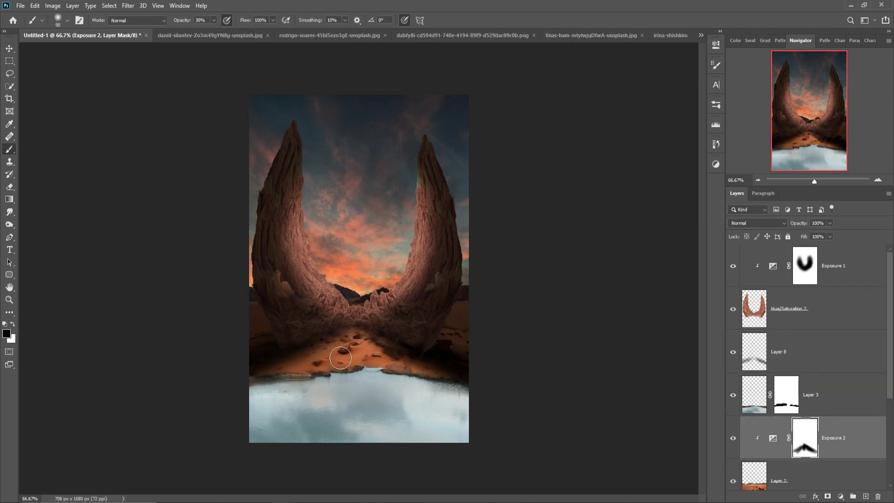
{"action": "left_click_drag", "start_coordinate": [461, 326], "coordinate": [461, 344]}
{"action": "left_click_drag", "start_coordinate": [261, 326], "coordinate": [250, 340]}
{"action": "key", "text": "ctrl+i"}
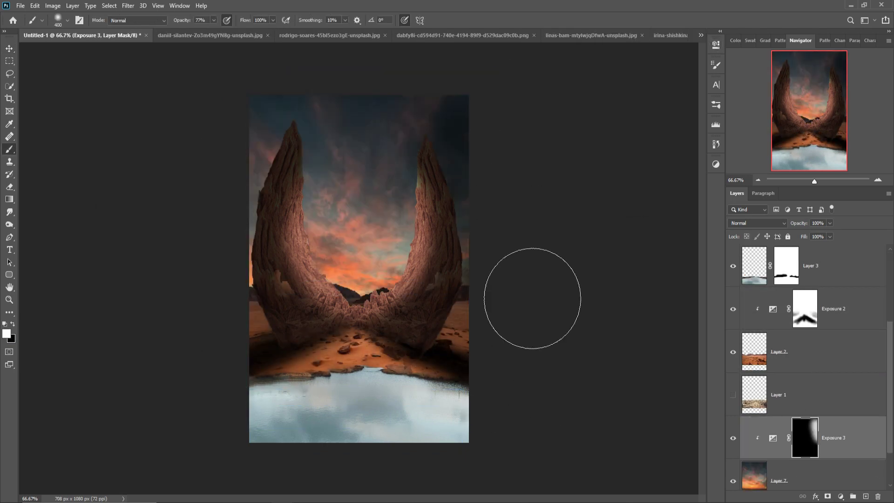
{"action": "left_click_drag", "start_coordinate": [265, 284], "coordinate": [266, 95]}
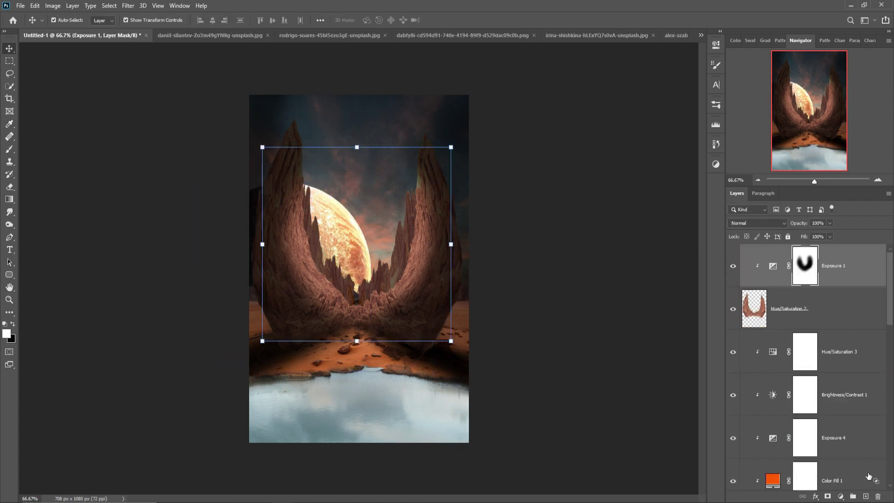
- Add a new Layer 11 clipped to Exposure 1 in Linear Dodge (Add) mode
{"action": "left_click", "coordinate": [867, 496]}
{"action": "right_click", "coordinate": [822, 275]}
{"action": "left_click", "coordinate": [781, 278]}
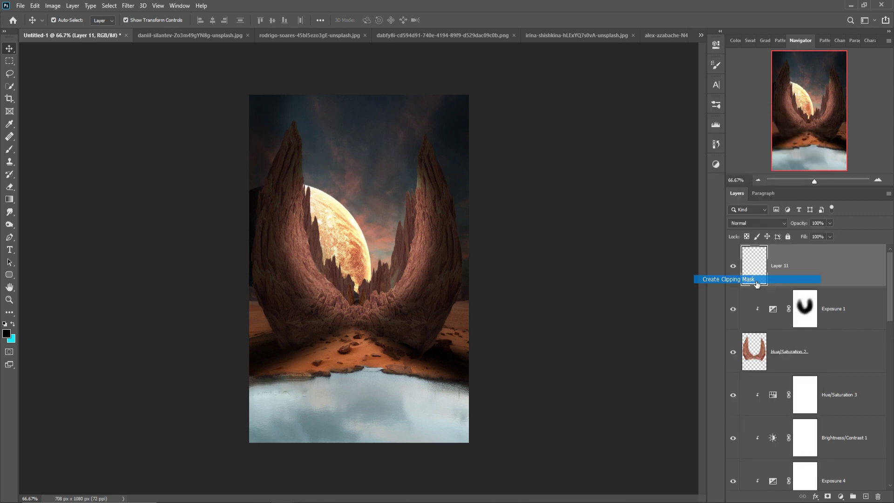
{"action": "left_click", "coordinate": [777, 224]}
{"action": "left_click", "coordinate": [758, 317]}
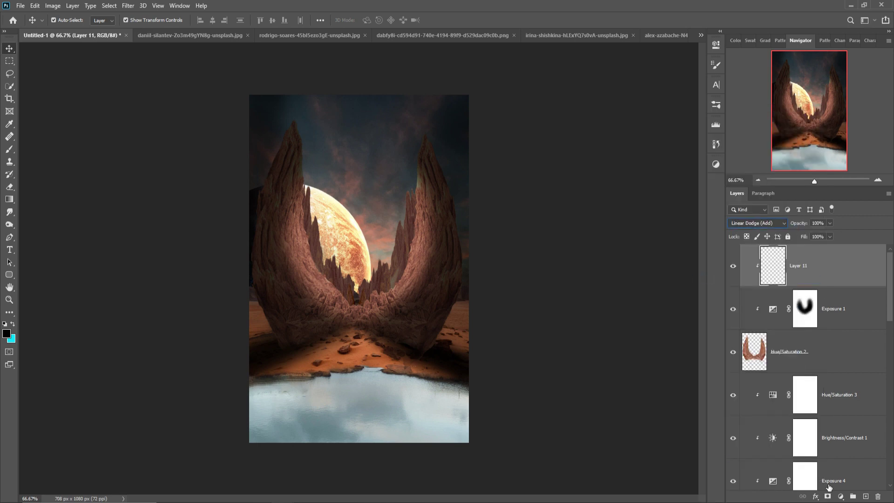
- Add a Color Fill 3 in orange #fa8304 so the spires glow golden-orange
{"action": "left_click", "coordinate": [841, 497]}
{"action": "left_click", "coordinate": [839, 326]}
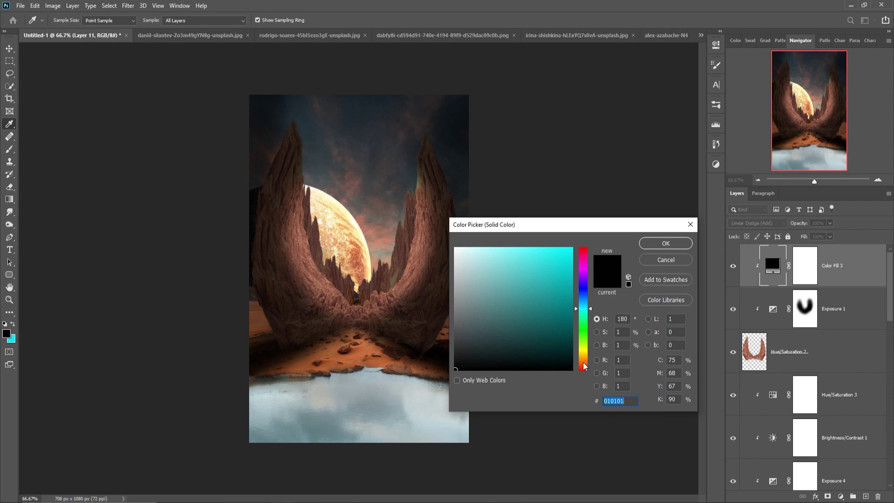
{"action": "left_click", "coordinate": [583, 363]}
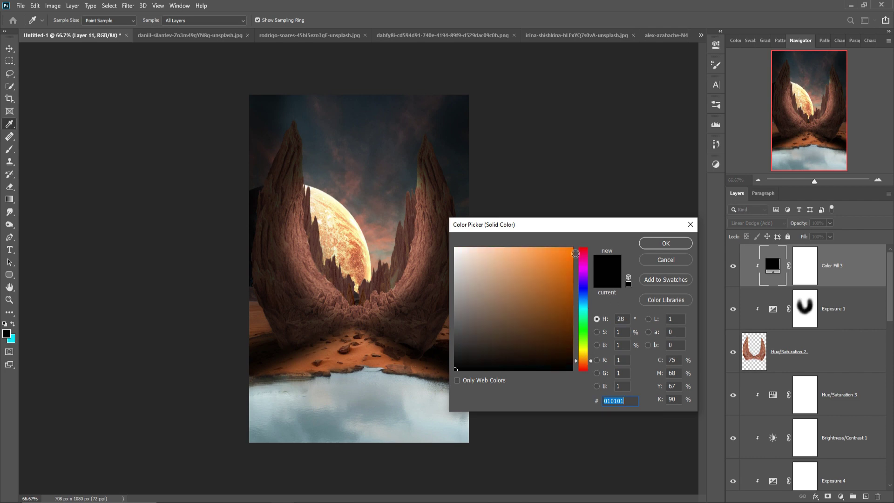
{"action": "left_click", "coordinate": [576, 253]}
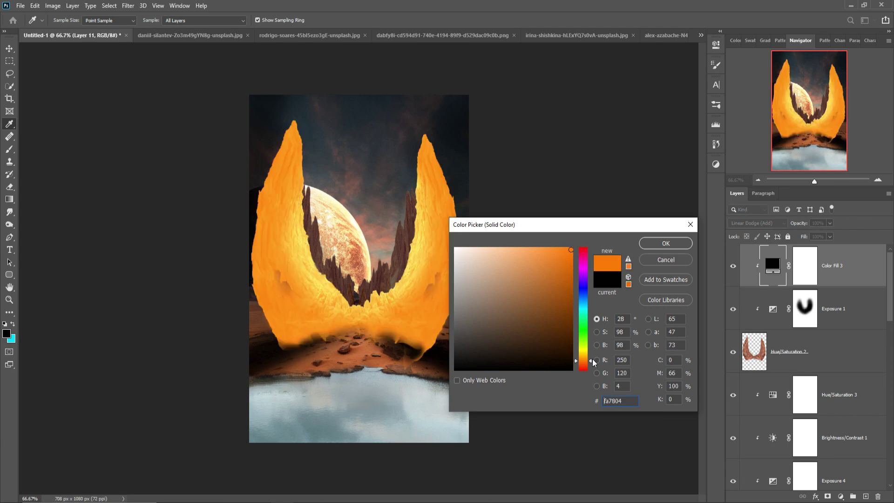
{"action": "left_click_drag", "start_coordinate": [591, 361], "coordinate": [593, 364]}
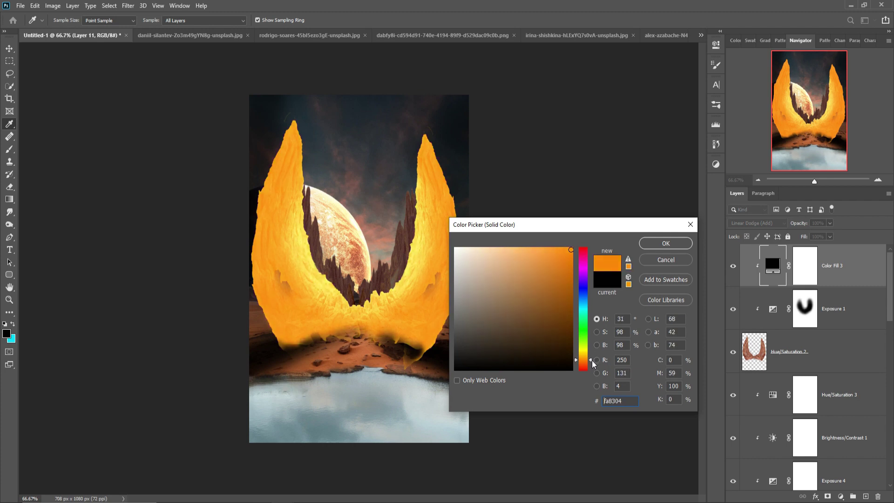
{"action": "left_click", "coordinate": [664, 243]}
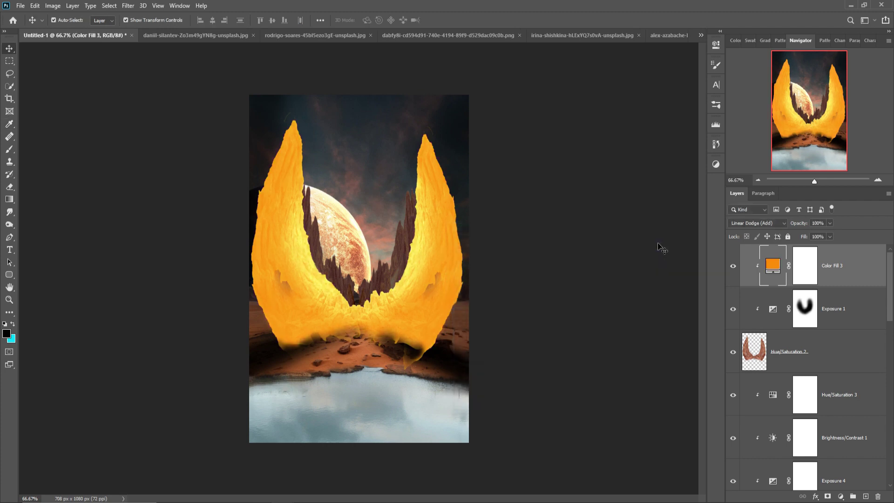
- Set Color Fill 3's Underlying Layer Blend If to about 121 so it affects brighter areas only
{"action": "left_click", "coordinate": [811, 271]}
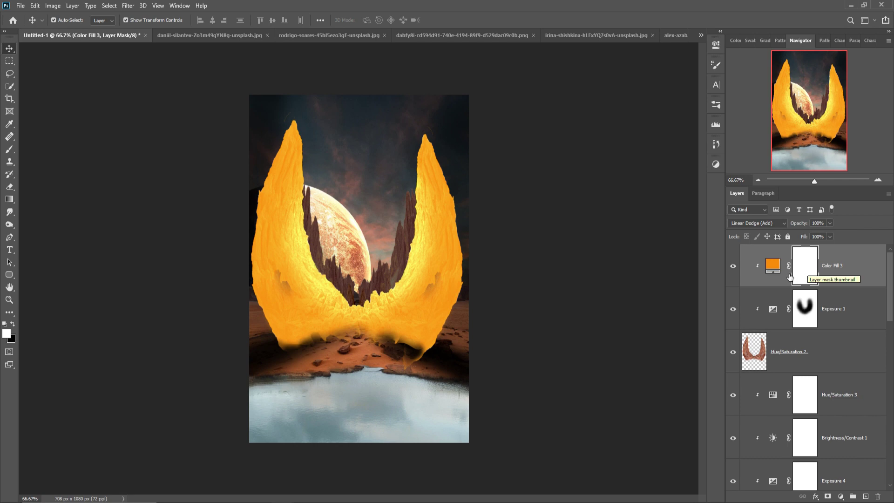
{"action": "right_click", "coordinate": [774, 267]}
{"action": "left_click", "coordinate": [792, 273]}
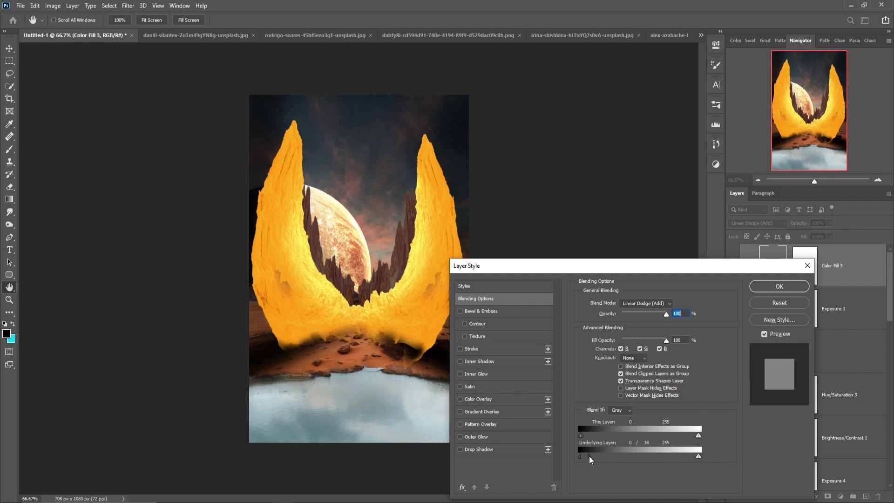
{"action": "left_click_drag", "start_coordinate": [589, 456], "coordinate": [633, 455]}
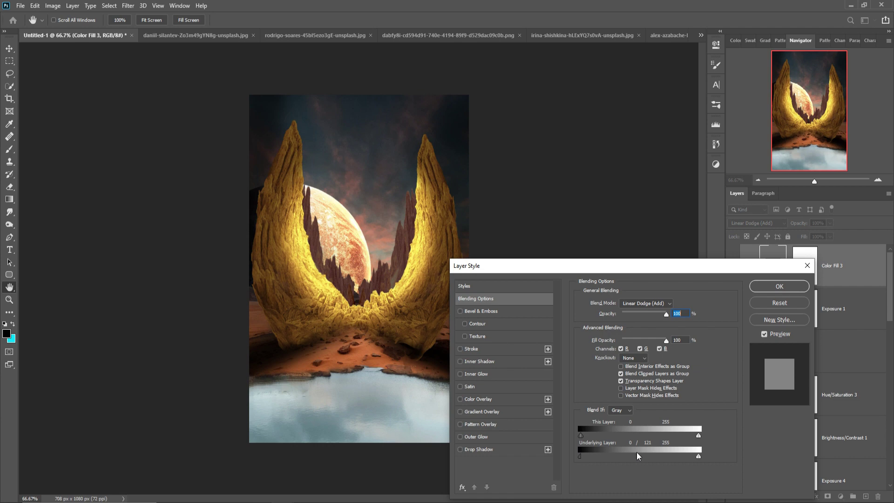
{"action": "left_click", "coordinate": [775, 286]}
- Change Color Fill 3 to a redder orange (#fa5b04) and invert its mask to black
{"action": "double_click", "coordinate": [780, 272]}
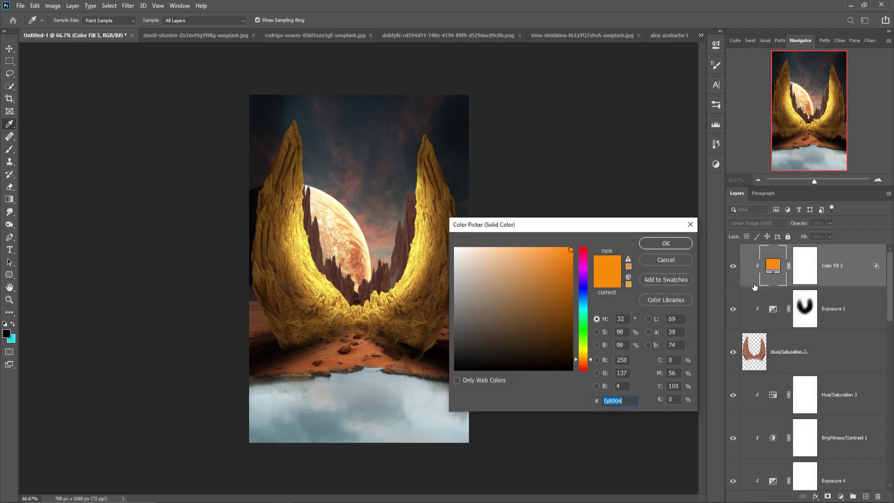
{"action": "left_click_drag", "start_coordinate": [591, 360], "coordinate": [593, 363]}
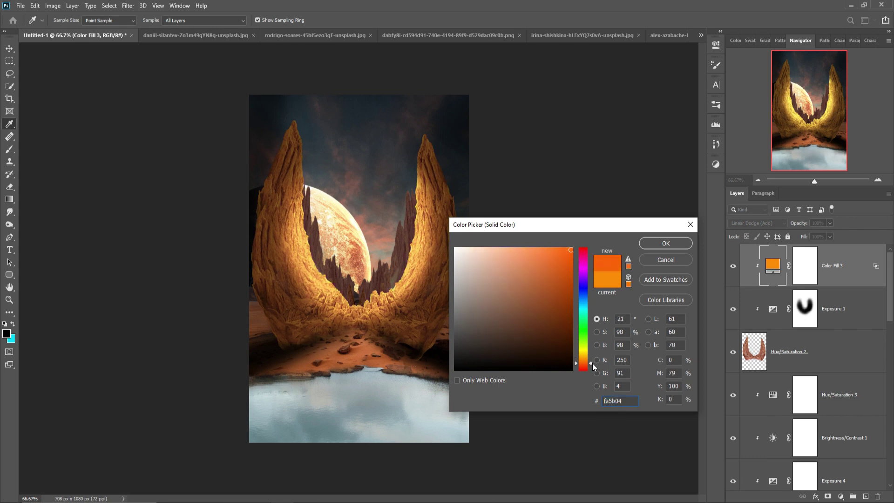
{"action": "left_click", "coordinate": [666, 243]}
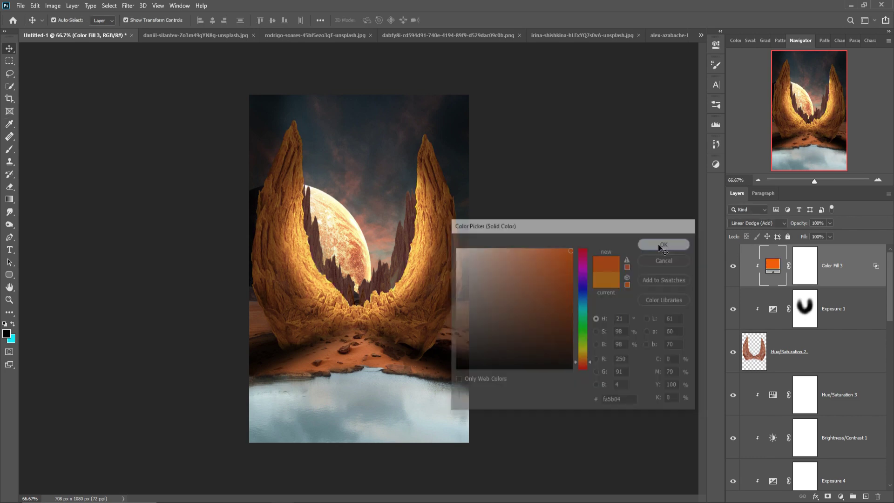
{"action": "left_click", "coordinate": [809, 268]}
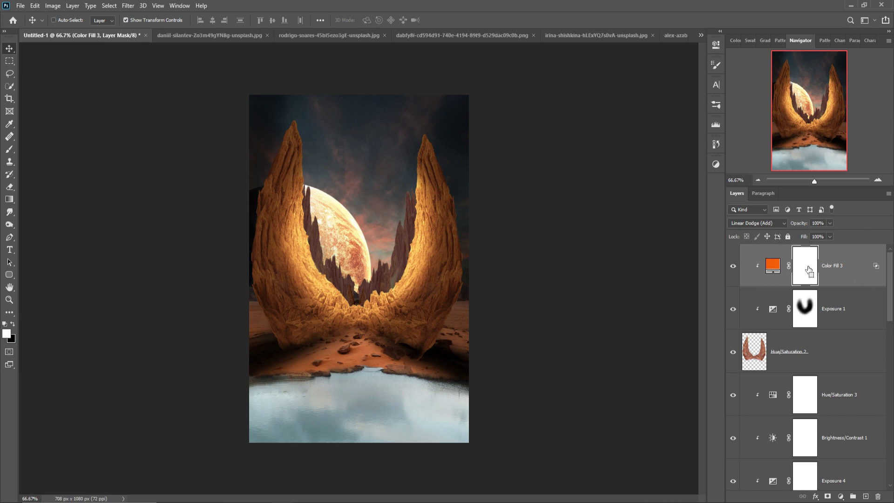
{"action": "key", "text": "ctrl+i"}
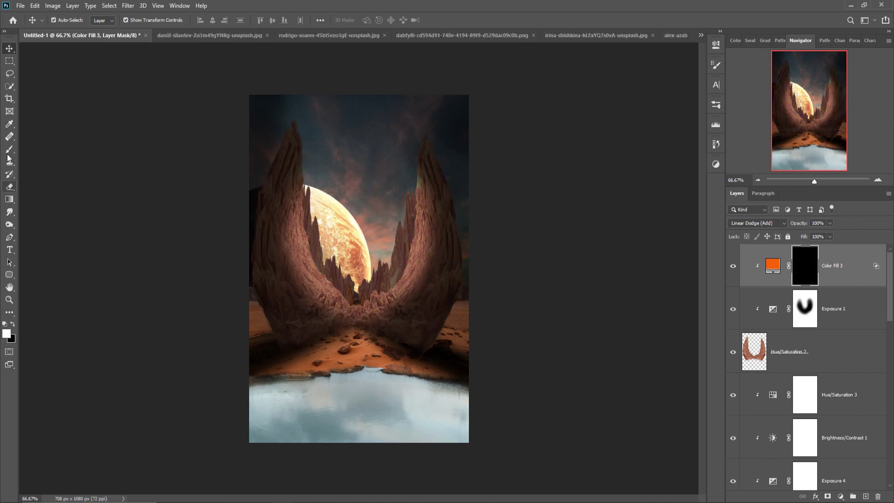
- Paint white glow back onto the inner rocks on the Color Fill 3 mask, brush opacity 12%
{"action": "left_click", "coordinate": [9, 149]}
{"action": "mouse_move", "coordinate": [326, 228]}
{"action": "left_mouse_down"}
{"action": "mouse_move", "coordinate": [340, 247]}
{"action": "mouse_move", "coordinate": [345, 304]}
{"action": "mouse_move", "coordinate": [370, 322]}
{"action": "mouse_move", "coordinate": [431, 280]}
{"action": "mouse_move", "coordinate": [425, 210]}
{"action": "mouse_move", "coordinate": [419, 226]}
{"action": "mouse_move", "coordinate": [441, 255]}
{"action": "mouse_move", "coordinate": [419, 286]}
{"action": "mouse_move", "coordinate": [431, 266]}
{"action": "left_mouse_up"}
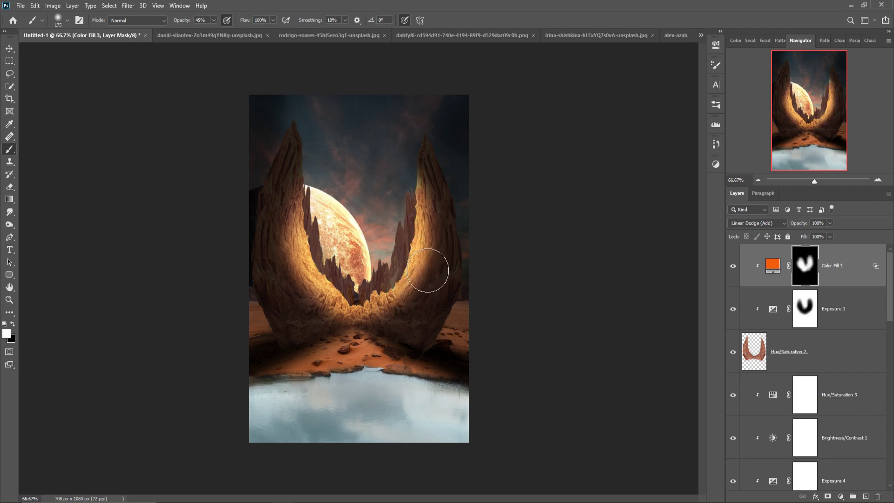
{"action": "left_click", "coordinate": [213, 20]}
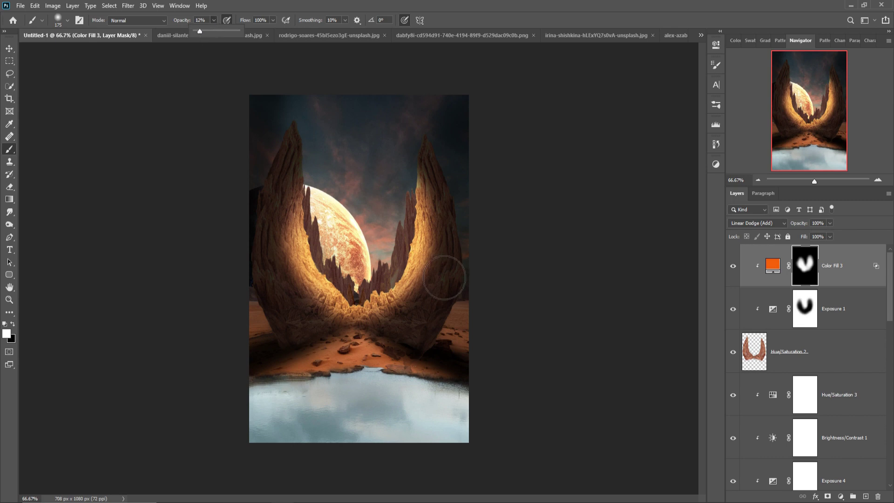
{"action": "mouse_move", "coordinate": [444, 278]}
{"action": "left_mouse_down"}
{"action": "mouse_move", "coordinate": [442, 303]}
{"action": "mouse_move", "coordinate": [432, 313]}
{"action": "left_mouse_up"}
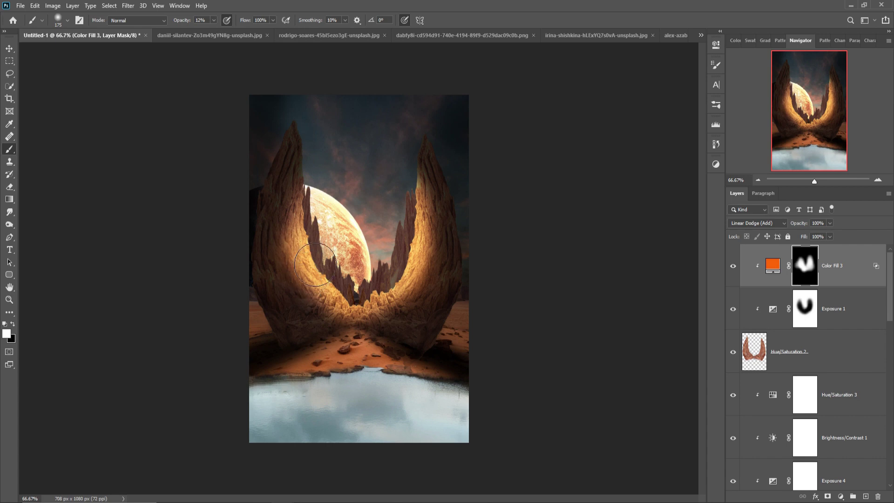
- Paint glow along the left rock base, the ground toward the water and near the moon, and add Color Fill 4
{"action": "left_click_drag", "start_coordinate": [320, 297], "coordinate": [369, 360]}
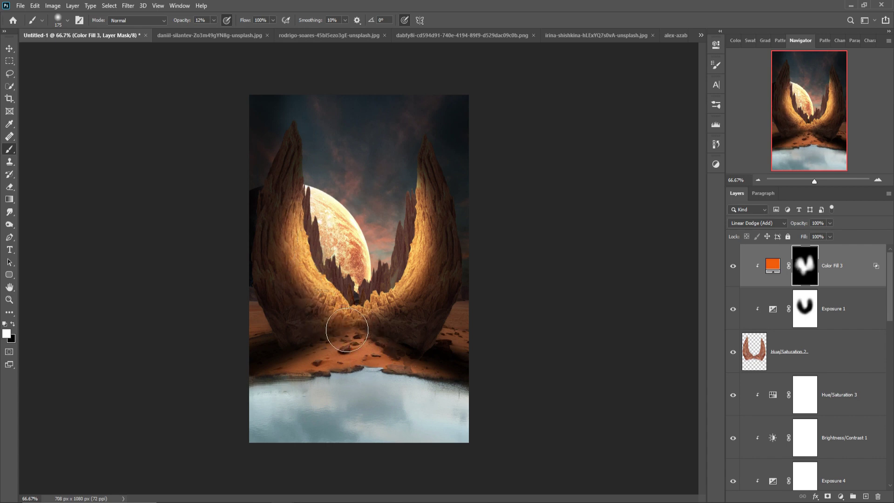
{"action": "left_click_drag", "start_coordinate": [338, 330], "coordinate": [372, 356]}
{"action": "left_click_drag", "start_coordinate": [326, 298], "coordinate": [298, 177]}
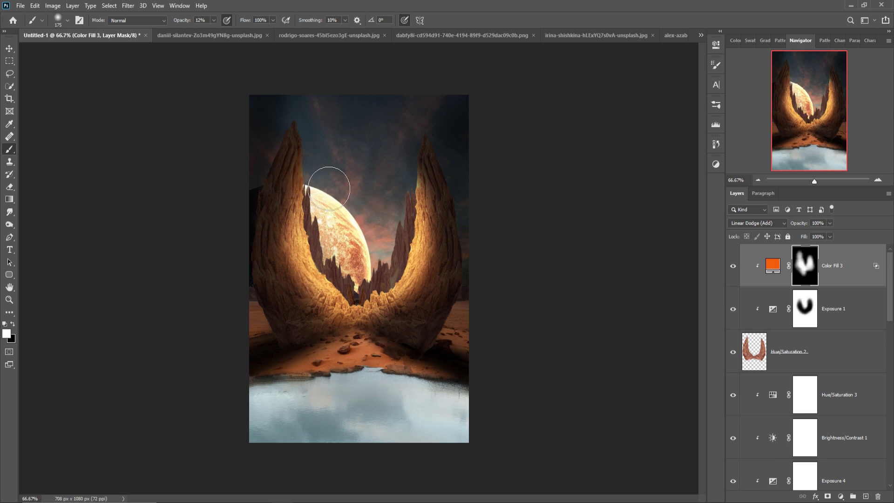
{"action": "left_click_drag", "start_coordinate": [419, 223], "coordinate": [428, 154]}
{"action": "left_click", "coordinate": [834, 395]}
{"action": "left_click", "coordinate": [841, 497]}
{"action": "left_click", "coordinate": [782, 326]}
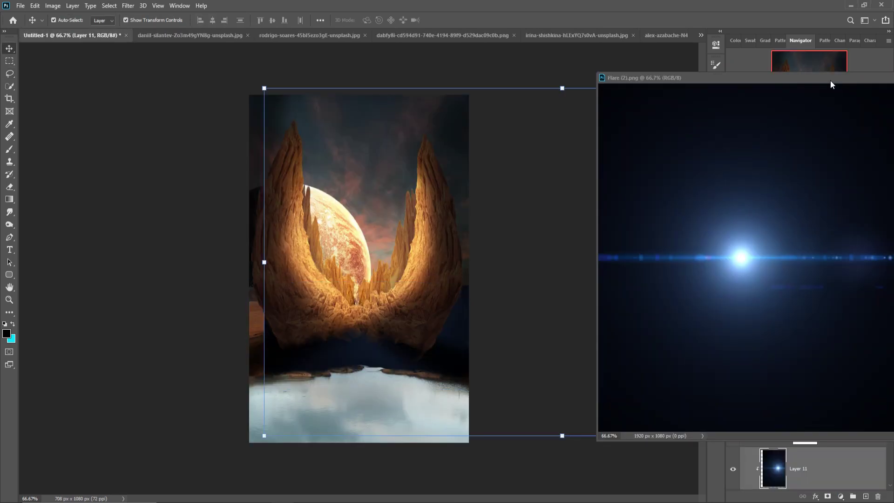
- Move the flare Layer 11 to the top of the stack in Screen blend mode
{"action": "left_click_drag", "start_coordinate": [831, 81], "coordinate": [457, 146]}
{"action": "left_click", "coordinate": [767, 144]}
{"action": "mouse_move", "coordinate": [787, 468]}
{"action": "left_mouse_down"}
{"action": "mouse_move", "coordinate": [831, 234]}
{"action": "mouse_move", "coordinate": [832, 263]}
{"action": "mouse_move", "coordinate": [788, 283]}
{"action": "left_mouse_up"}
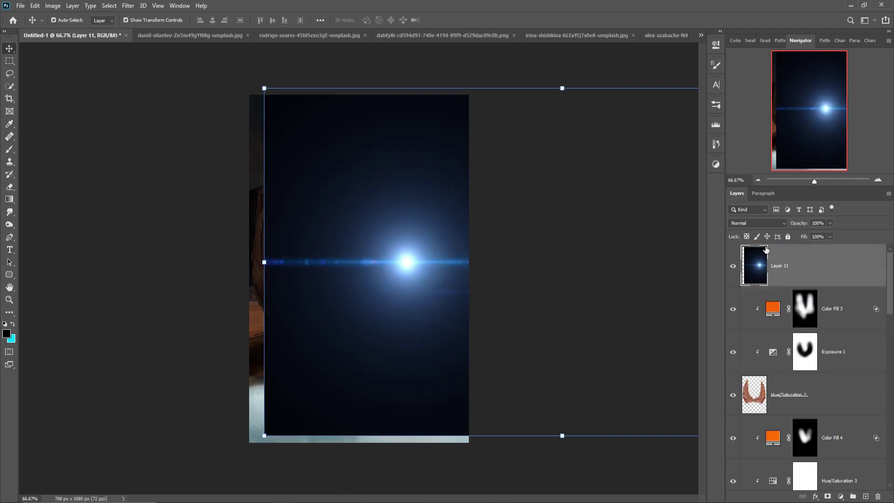
{"action": "left_click", "coordinate": [757, 223]}
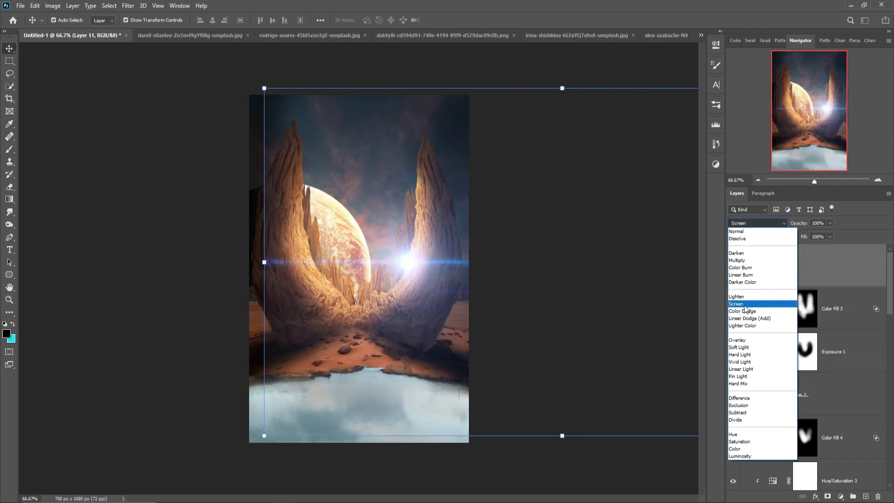
{"action": "left_click", "coordinate": [744, 304]}
- Scale the flare to about 87% and rotate it about 88° into a central vertical beam
{"action": "left_click_drag", "start_coordinate": [567, 93], "coordinate": [561, 130]}
{"action": "left_click_drag", "start_coordinate": [474, 245], "coordinate": [494, 269]}
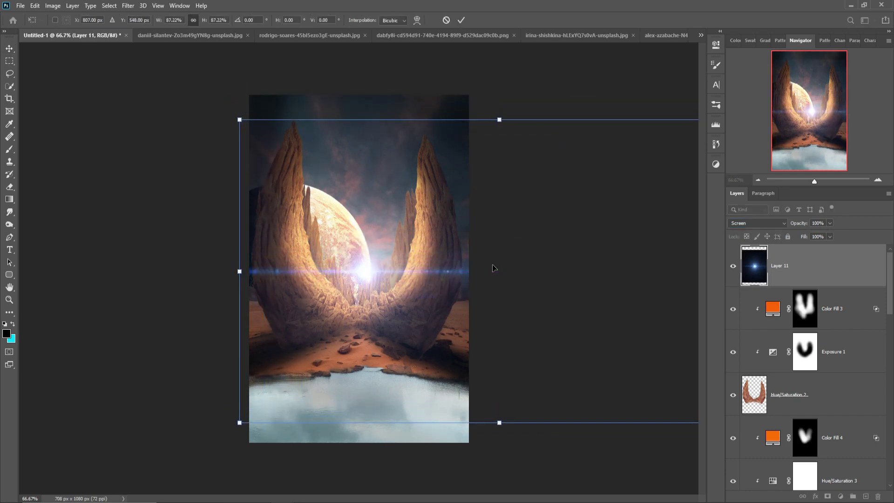
{"action": "left_click", "coordinate": [461, 21]}
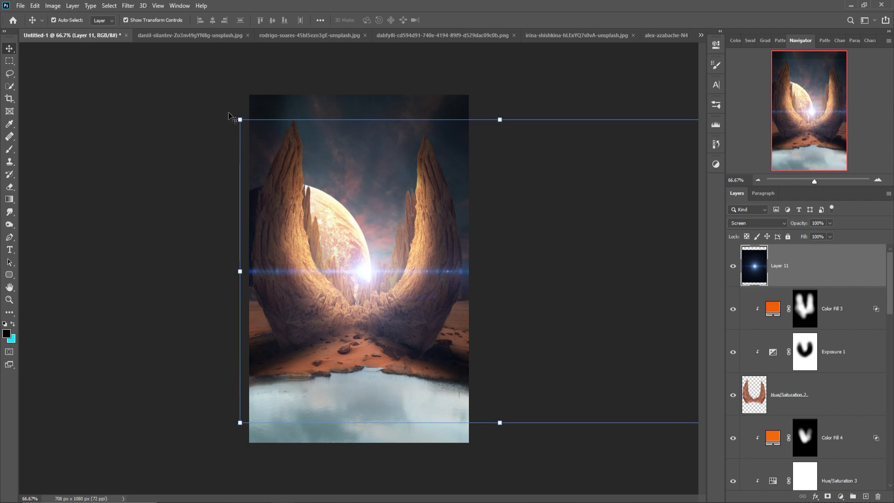
{"action": "left_click_drag", "start_coordinate": [237, 119], "coordinate": [589, 135]}
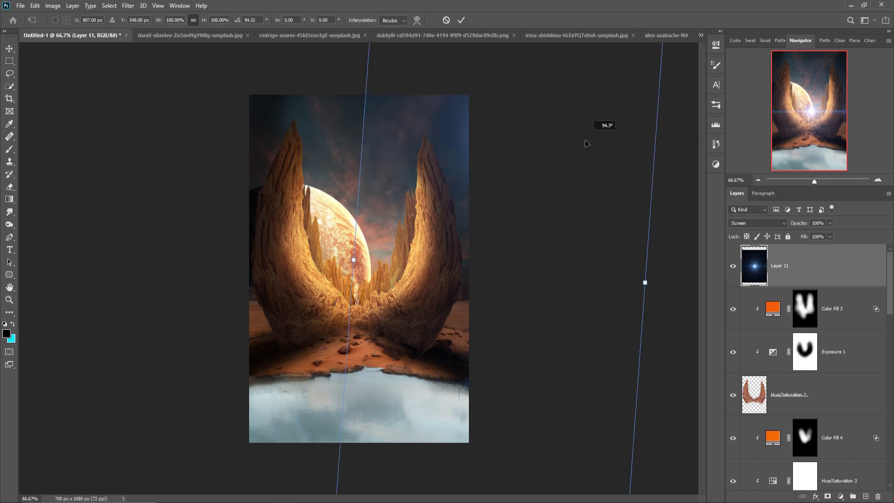
{"action": "left_click_drag", "start_coordinate": [504, 248], "coordinate": [389, 361]}
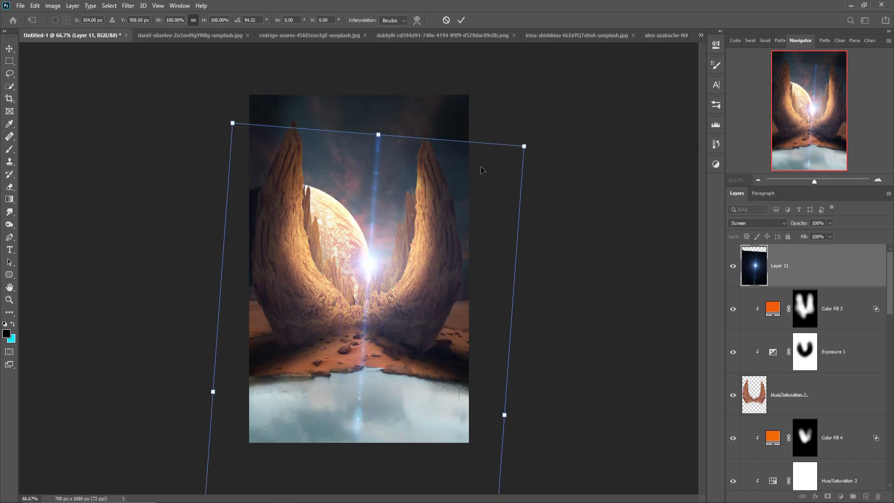
{"action": "left_click_drag", "start_coordinate": [545, 139], "coordinate": [539, 119]}
{"action": "left_click_drag", "start_coordinate": [442, 265], "coordinate": [452, 263]}
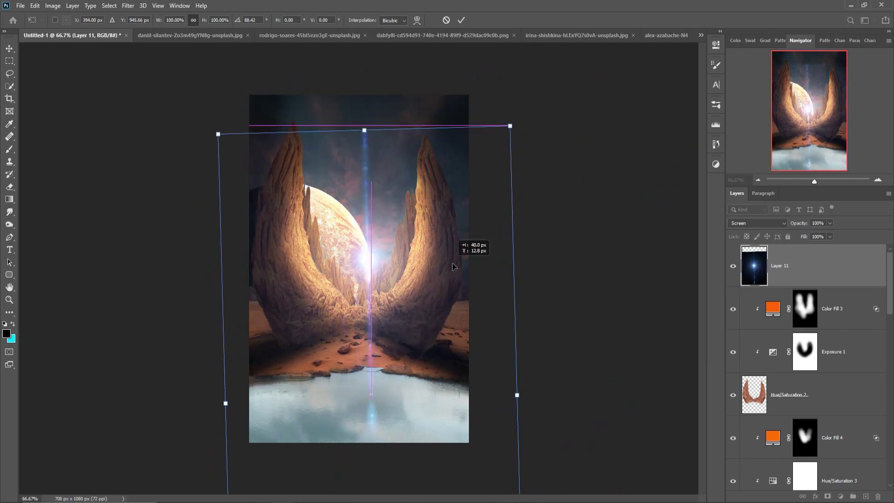
{"action": "left_click", "coordinate": [461, 20]}
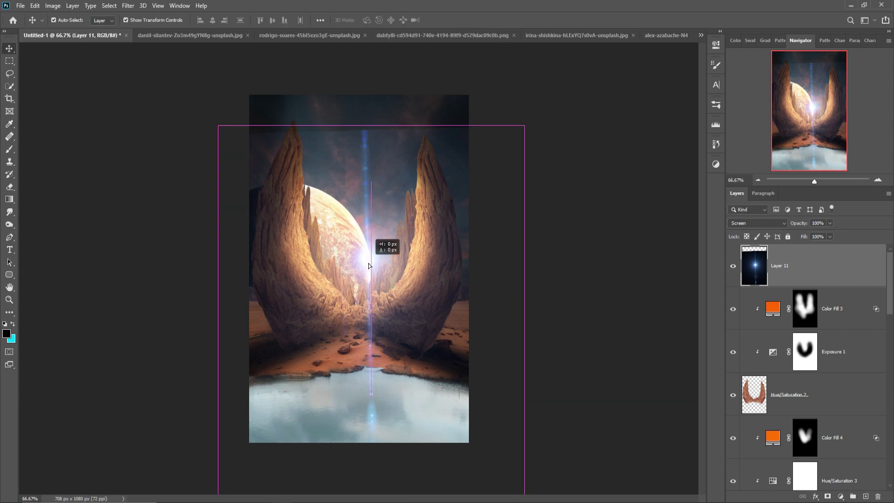
{"action": "left_click", "coordinate": [35, 7]}
{"action": "mouse_move", "coordinate": [60, 226]}
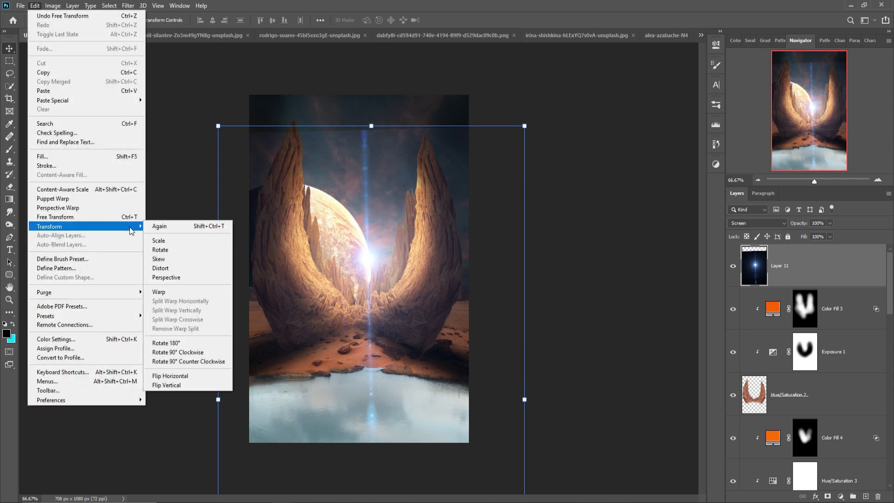
- Warp the light flare so its glow sits on the moon and its beam slants diagonally toward the lake
{"action": "left_click", "coordinate": [157, 292]}
{"action": "mouse_move", "coordinate": [379, 133]}
{"action": "left_mouse_down"}
{"action": "mouse_move", "coordinate": [335, 141]}
{"action": "mouse_move", "coordinate": [298, 168]}
{"action": "left_mouse_up"}
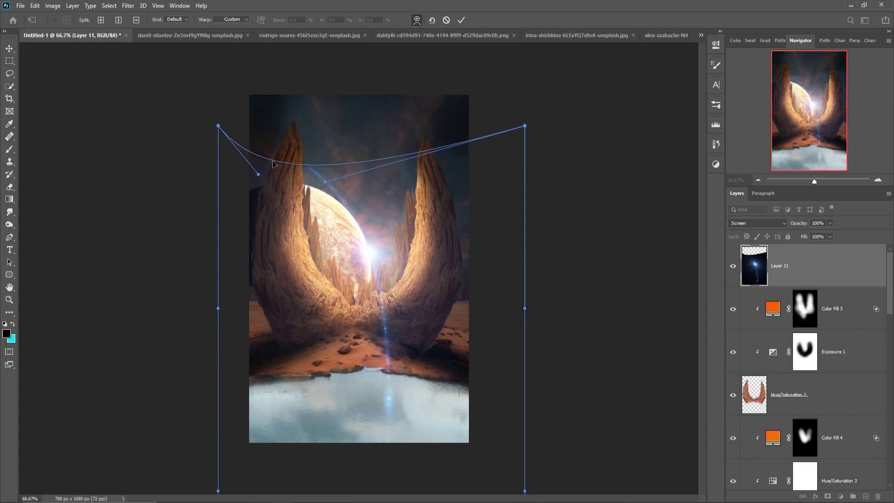
{"action": "left_click_drag", "start_coordinate": [219, 127], "coordinate": [185, 236]}
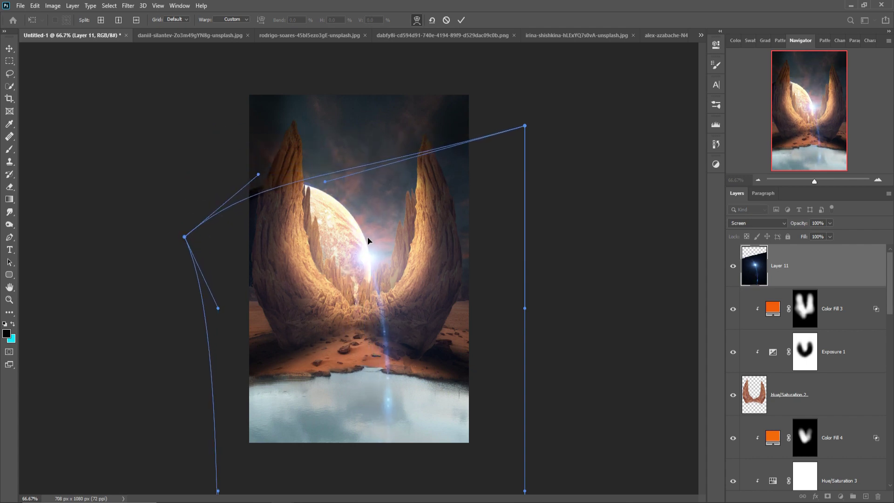
{"action": "mouse_move", "coordinate": [380, 227]}
{"action": "left_mouse_down"}
{"action": "mouse_move", "coordinate": [308, 177]}
{"action": "mouse_move", "coordinate": [311, 190]}
{"action": "left_mouse_up"}
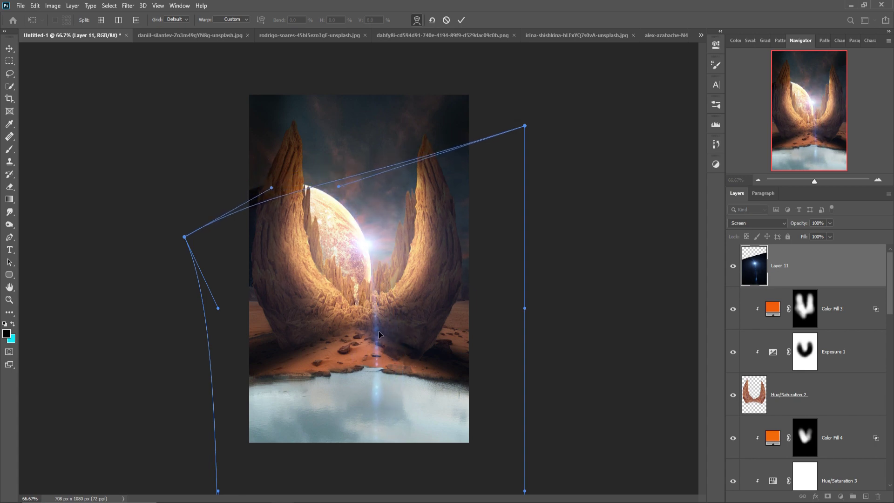
{"action": "left_click_drag", "start_coordinate": [377, 329], "coordinate": [379, 339]}
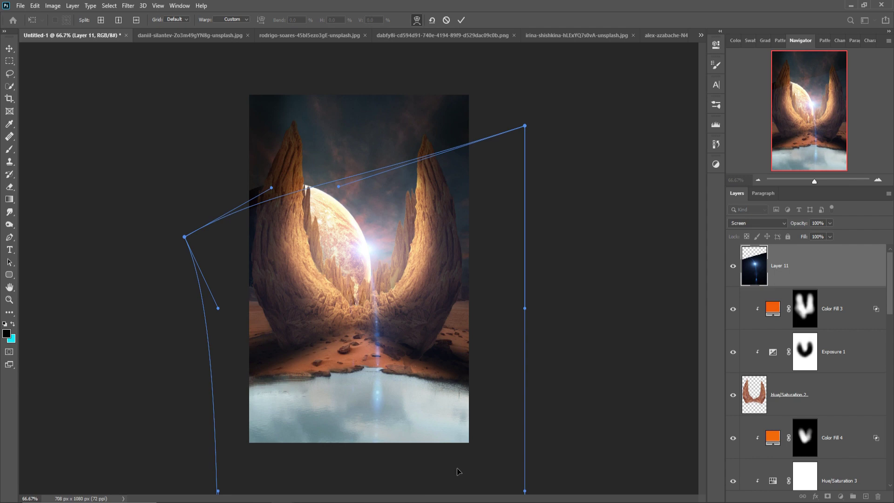
{"action": "key", "text": "ctrl+minus"}
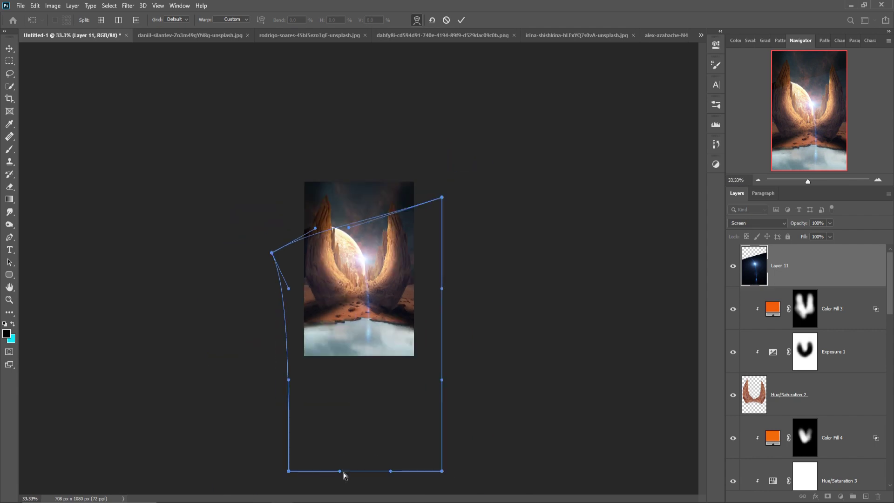
{"action": "mouse_move", "coordinate": [403, 472]}
{"action": "left_mouse_down"}
{"action": "mouse_move", "coordinate": [722, 263]}
{"action": "mouse_move", "coordinate": [721, 303]}
{"action": "left_mouse_up"}
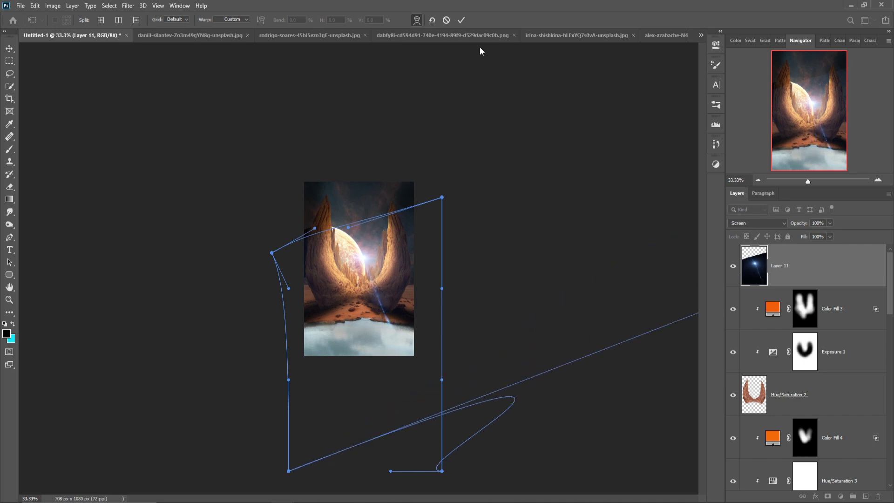
{"action": "left_click", "coordinate": [461, 20]}
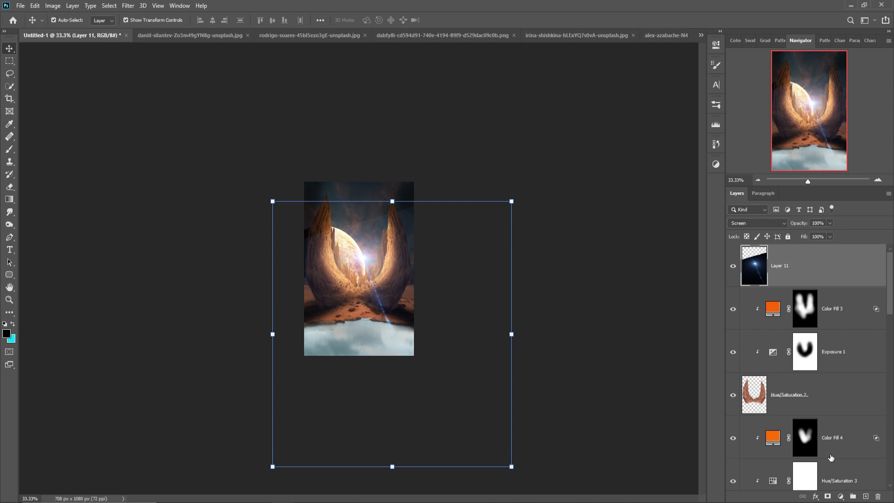
- Add a Hue/Saturation adjustment clipped to the flare, shifting Hue left to turn the beam golden
{"action": "left_click", "coordinate": [839, 496]}
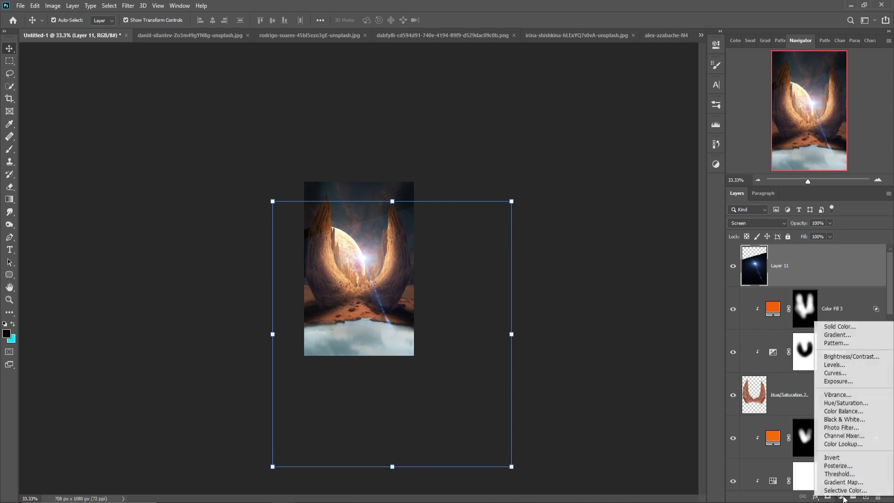
{"action": "left_click", "coordinate": [851, 408]}
{"action": "left_click", "coordinate": [644, 205]}
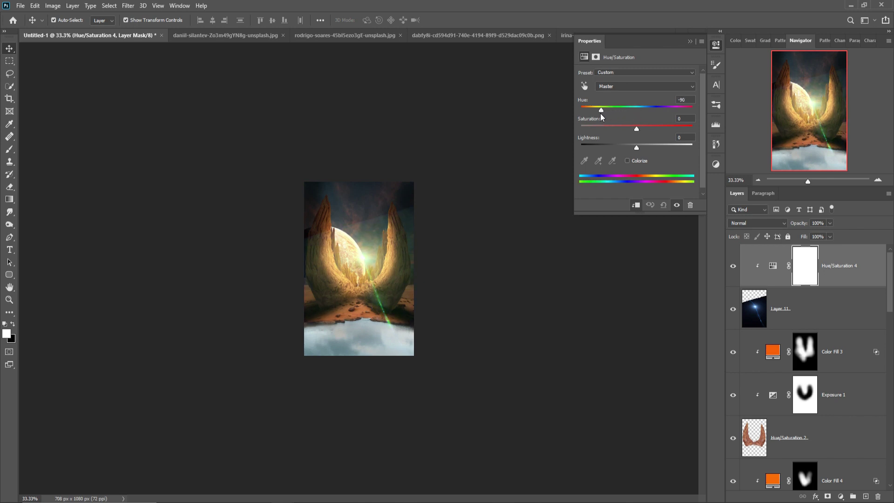
{"action": "left_click_drag", "start_coordinate": [601, 117], "coordinate": [586, 117]}
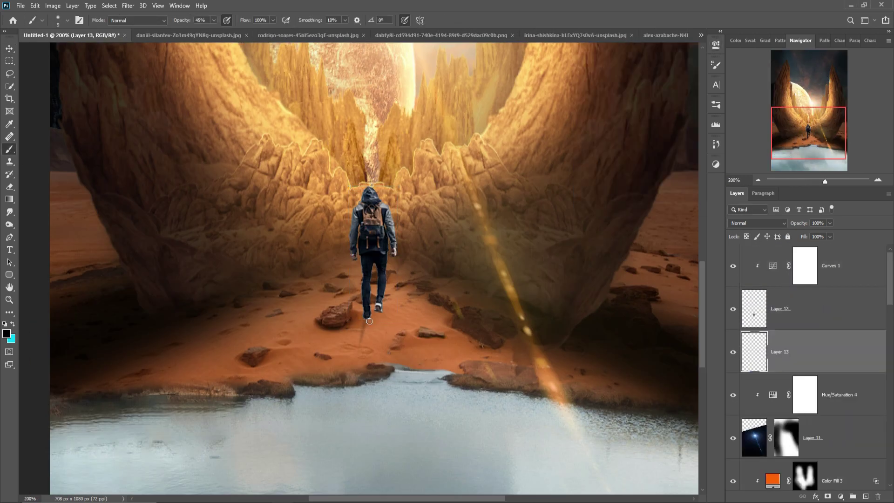
- Paint a soft ground shadow beneath the hiker's feet
{"action": "left_click_drag", "start_coordinate": [365, 319], "coordinate": [357, 379]}
{"action": "left_click_drag", "start_coordinate": [379, 314], "coordinate": [380, 366]}
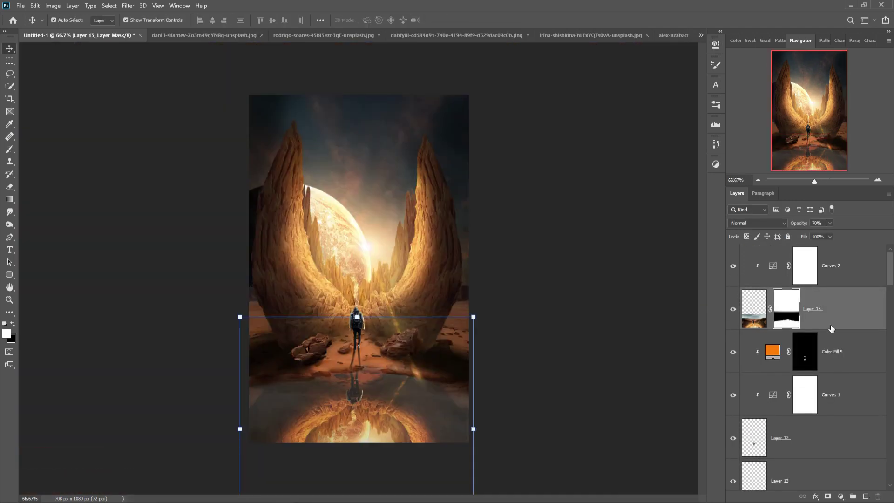
- Stamp all visible layers into merged Layer 22, convert it to a smart object, and open Camera Raw Filter
{"action": "key", "text": "ctrl+shift+alt+e"}
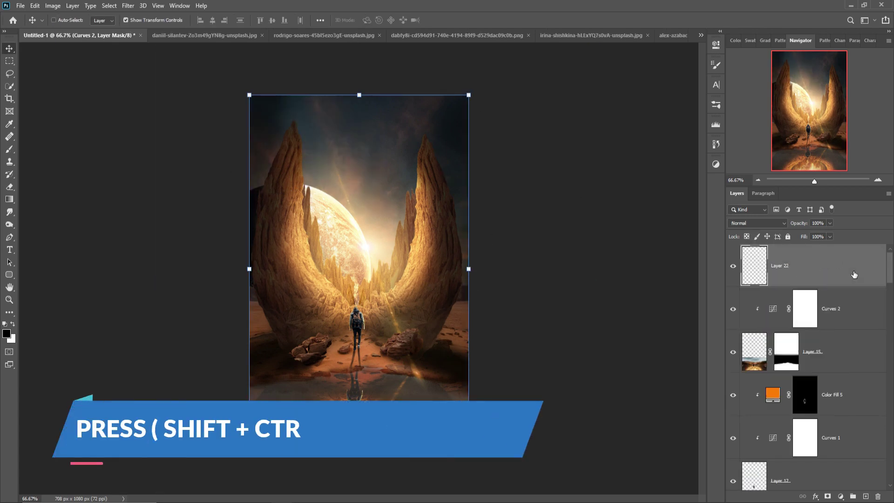
{"action": "right_click", "coordinate": [833, 263]}
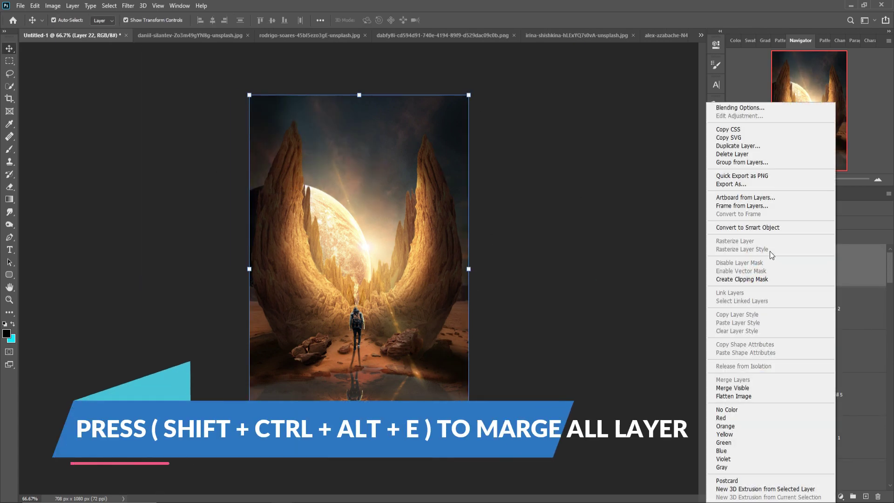
{"action": "left_click", "coordinate": [746, 228]}
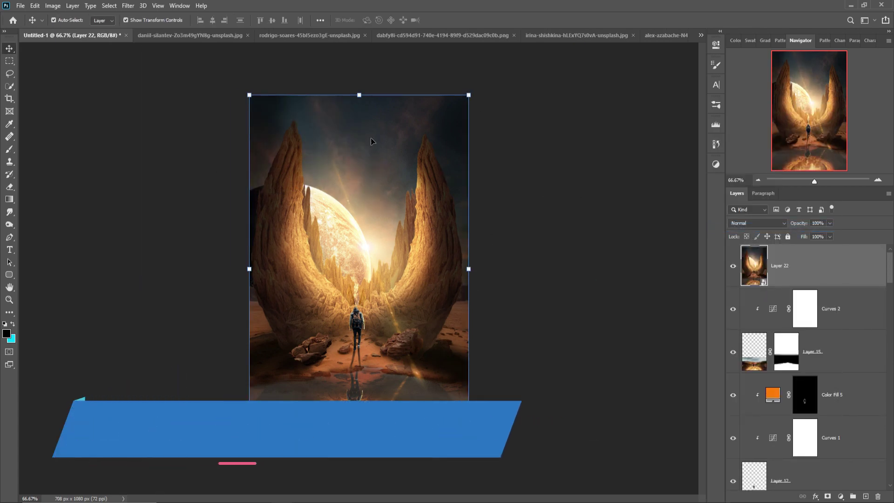
{"action": "left_click", "coordinate": [128, 5]}
{"action": "left_click", "coordinate": [139, 64]}
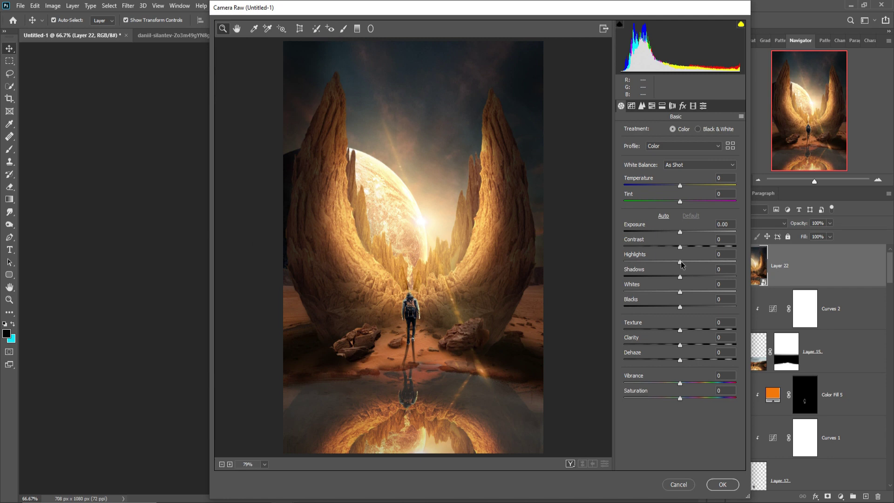
- In Camera Raw Basic, set Highlights +8, Shadows -19, Whites +9, darker Blacks and Saturation +13
{"action": "left_click_drag", "start_coordinate": [683, 262], "coordinate": [686, 261]}
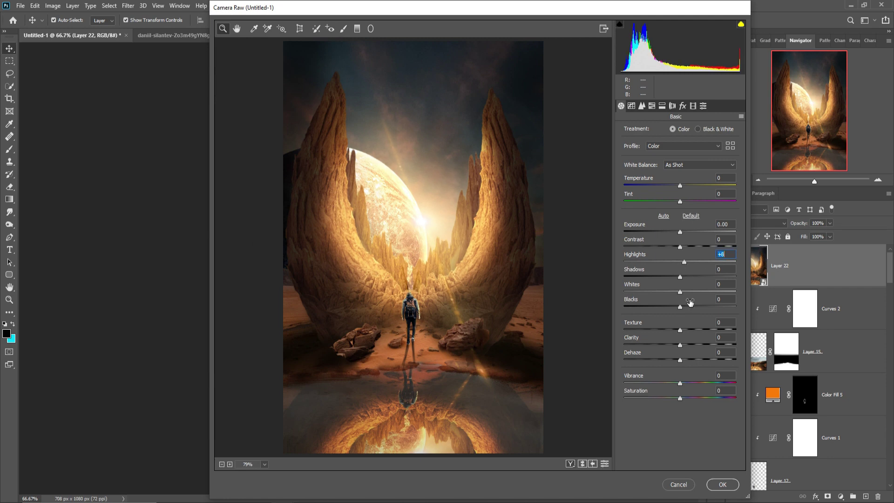
{"action": "left_click", "coordinate": [680, 278]}
{"action": "left_click_drag", "start_coordinate": [680, 278], "coordinate": [669, 278]}
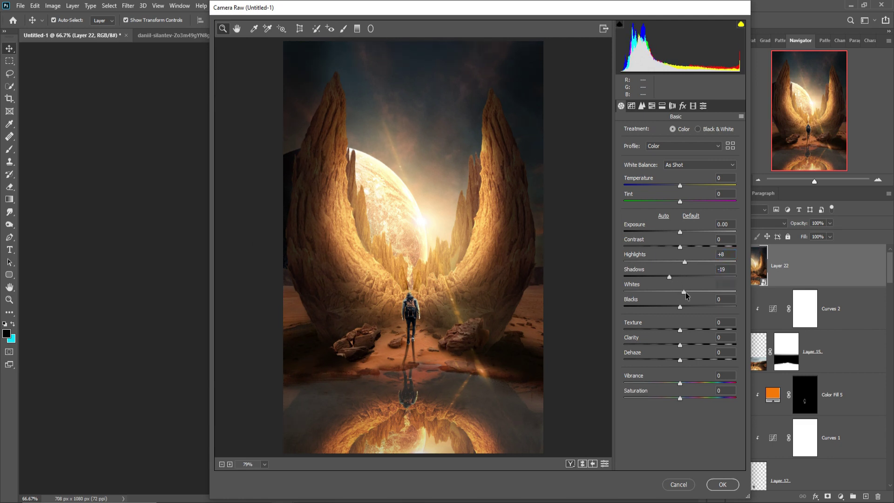
{"action": "left_click_drag", "start_coordinate": [680, 292], "coordinate": [671, 307]}
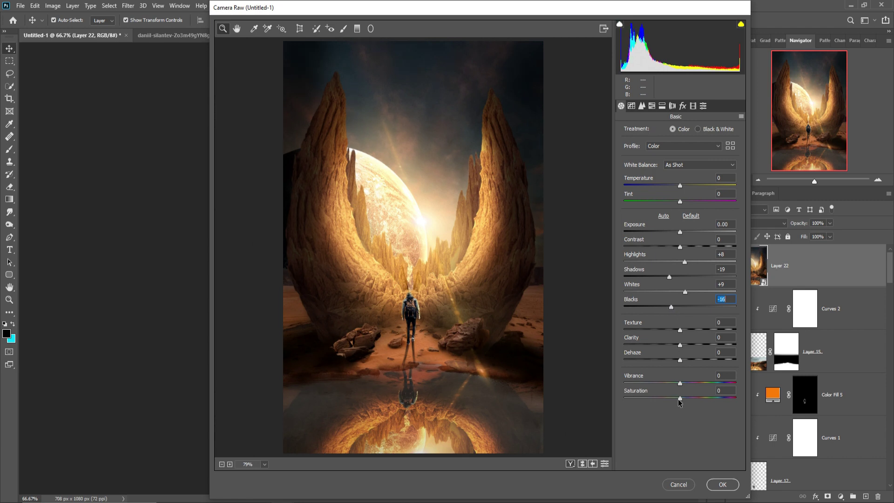
{"action": "left_click_drag", "start_coordinate": [680, 398], "coordinate": [684, 399]}
- Set the parametric tone curve to Highlights +11, Lights +7, Darks -8, Shadows +11
{"action": "left_click", "coordinate": [632, 105]}
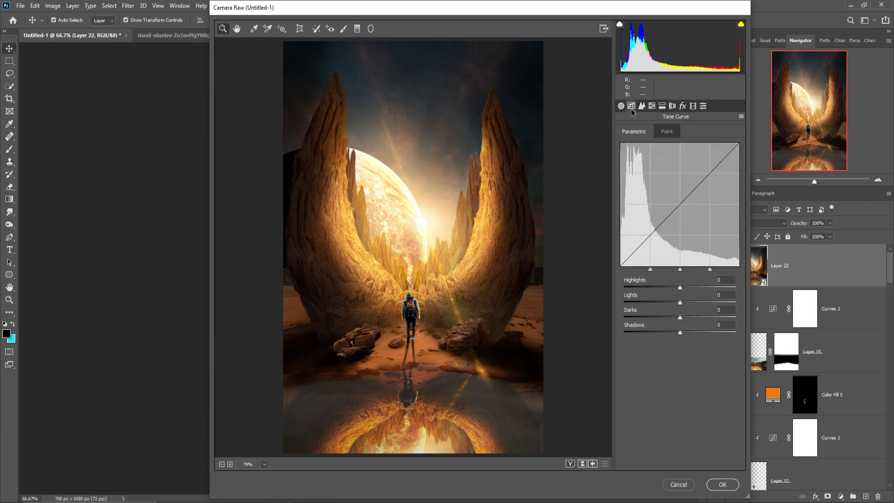
{"action": "left_click_drag", "start_coordinate": [681, 288], "coordinate": [675, 318]}
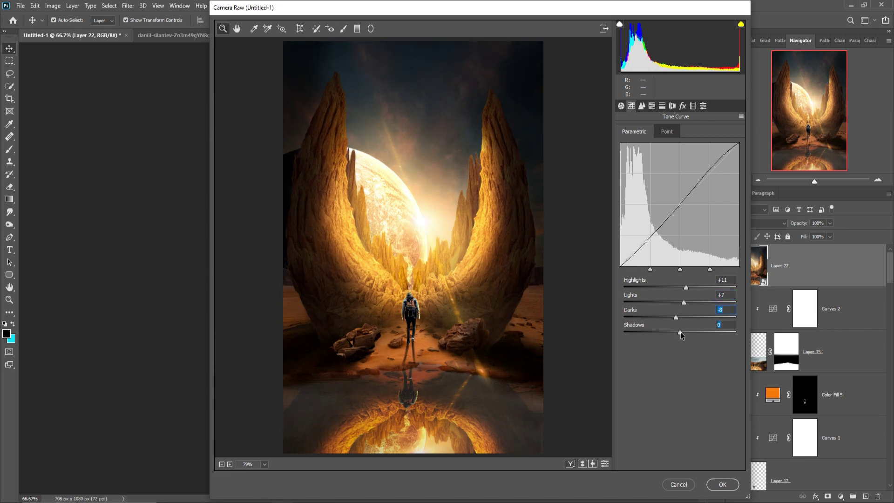
{"action": "left_click_drag", "start_coordinate": [680, 332], "coordinate": [685, 333]}
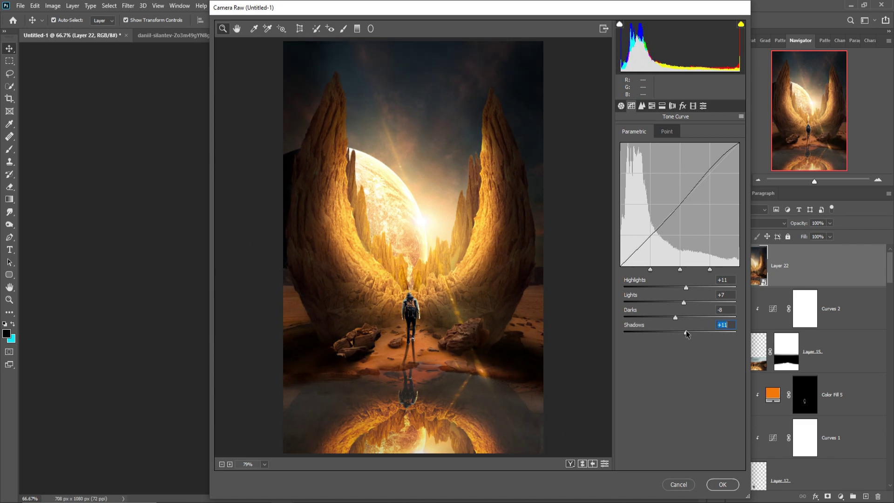
{"action": "left_click", "coordinate": [642, 106]}
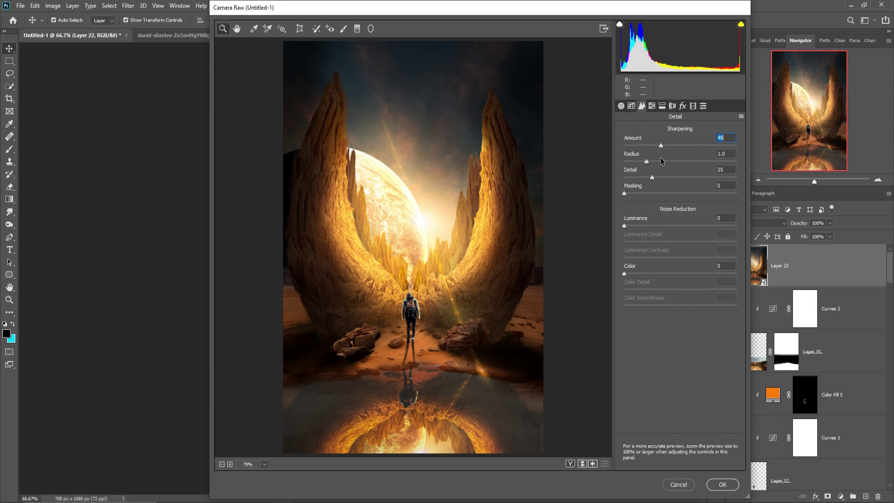
- Give the split-toning highlights a warm tint at Hue 30, Saturation 23
{"action": "left_click", "coordinate": [662, 106]}
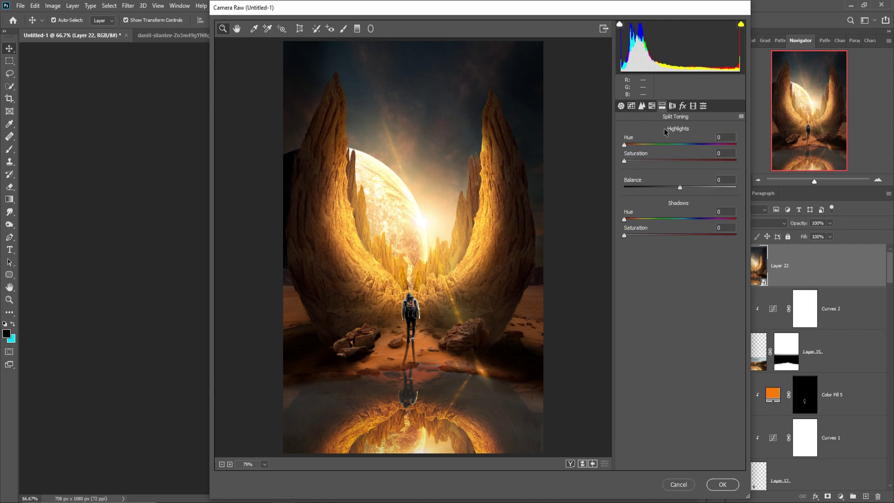
{"action": "left_click_drag", "start_coordinate": [624, 146], "coordinate": [638, 147]}
{"action": "left_click_drag", "start_coordinate": [636, 149], "coordinate": [642, 162]}
{"action": "left_click_drag", "start_coordinate": [636, 145], "coordinate": [633, 145]}
{"action": "mouse_move", "coordinate": [630, 145]}
{"action": "left_mouse_down"}
{"action": "mouse_move", "coordinate": [647, 155]}
{"action": "mouse_move", "coordinate": [634, 157]}
{"action": "left_mouse_up"}
- Tint the shadows blue at Hue 237, Saturation 19, and add a -23 edge vignette
{"action": "left_click", "coordinate": [624, 219]}
{"action": "left_click_drag", "start_coordinate": [624, 219], "coordinate": [688, 228]}
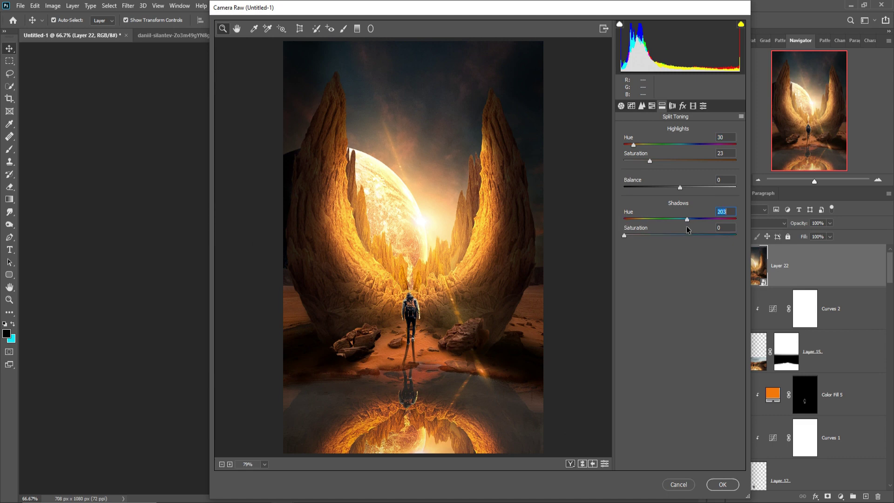
{"action": "mouse_move", "coordinate": [685, 229]}
{"action": "left_mouse_down"}
{"action": "mouse_move", "coordinate": [636, 237]}
{"action": "mouse_move", "coordinate": [697, 228]}
{"action": "left_mouse_up"}
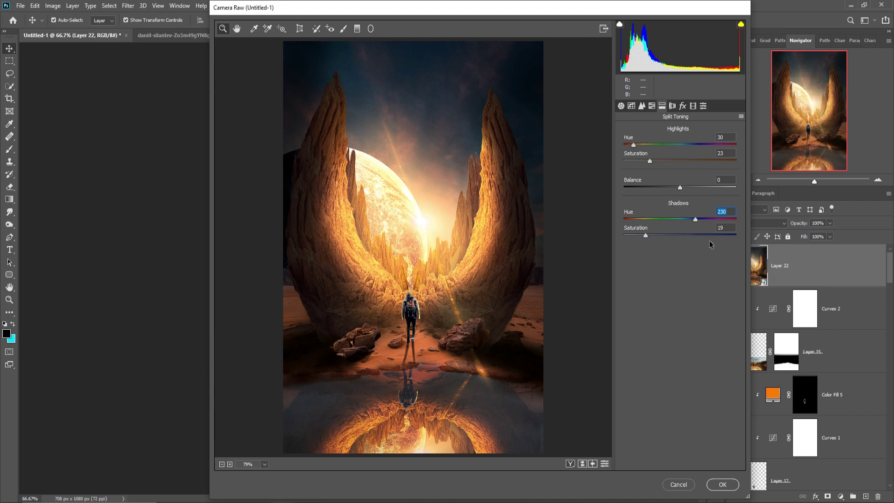
{"action": "mouse_move", "coordinate": [696, 224]}
{"action": "left_mouse_down"}
{"action": "mouse_move", "coordinate": [686, 224]}
{"action": "mouse_move", "coordinate": [698, 223]}
{"action": "left_mouse_up"}
{"action": "left_click", "coordinate": [683, 106]}
{"action": "left_click_drag", "start_coordinate": [680, 231], "coordinate": [667, 236]}
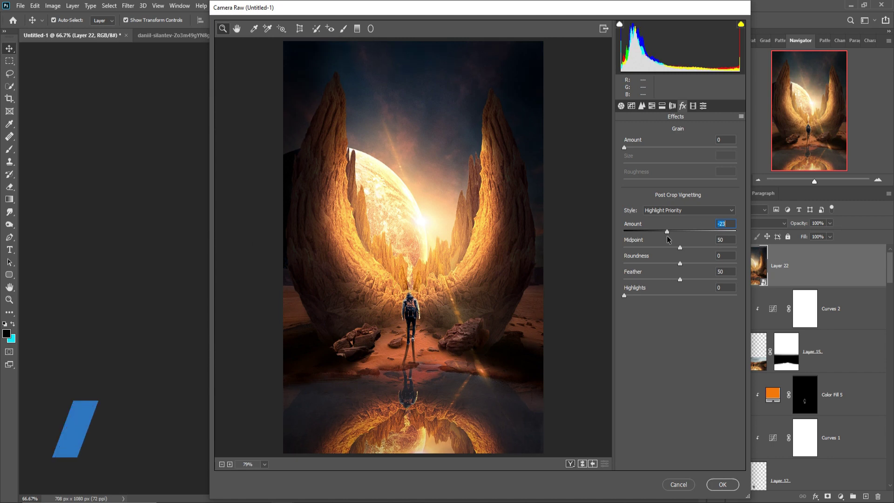
{"action": "left_click", "coordinate": [721, 483]}
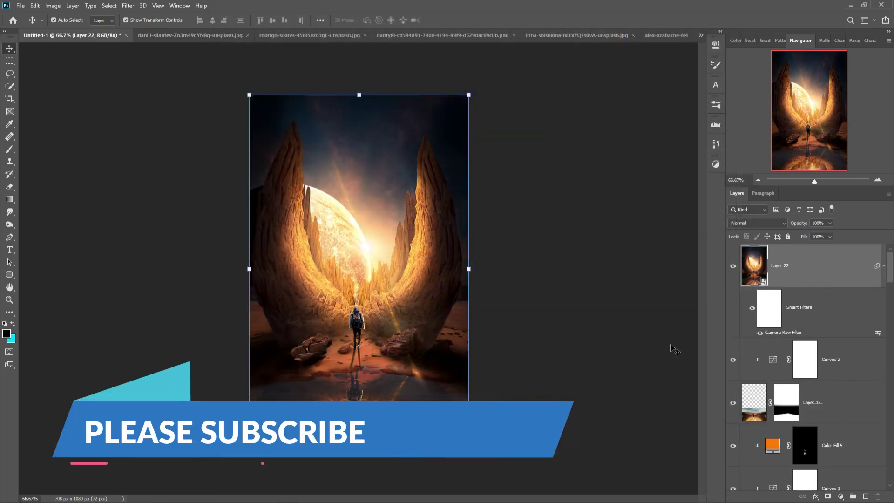